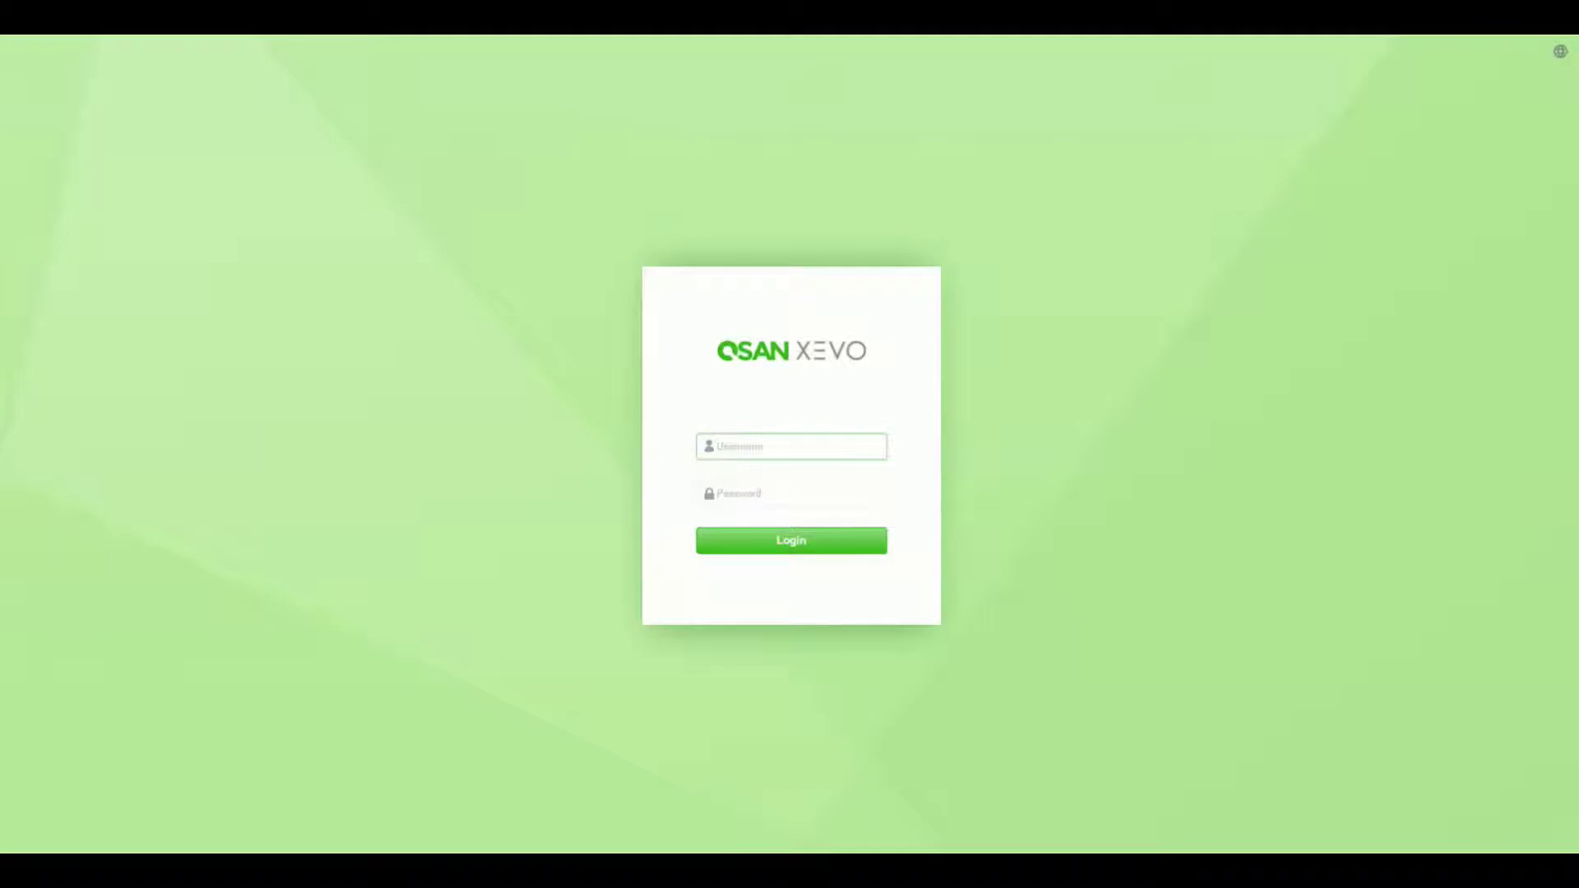
- Sign in to QSAN XEVO with the admin username and its password
text(admin)
key(Tab)
text(123)
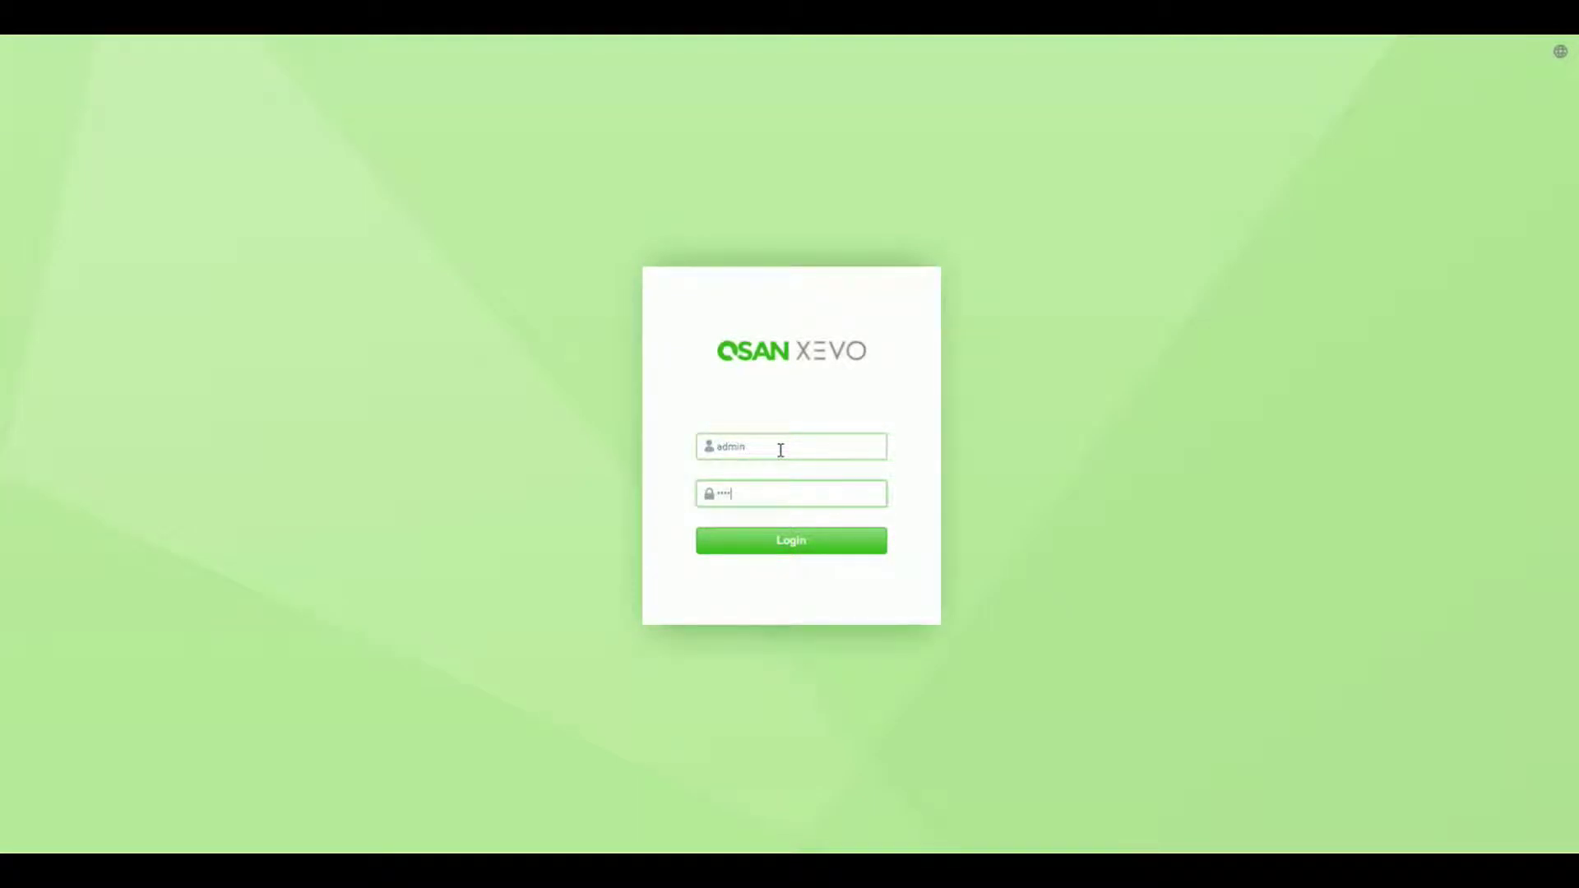
key(Return)
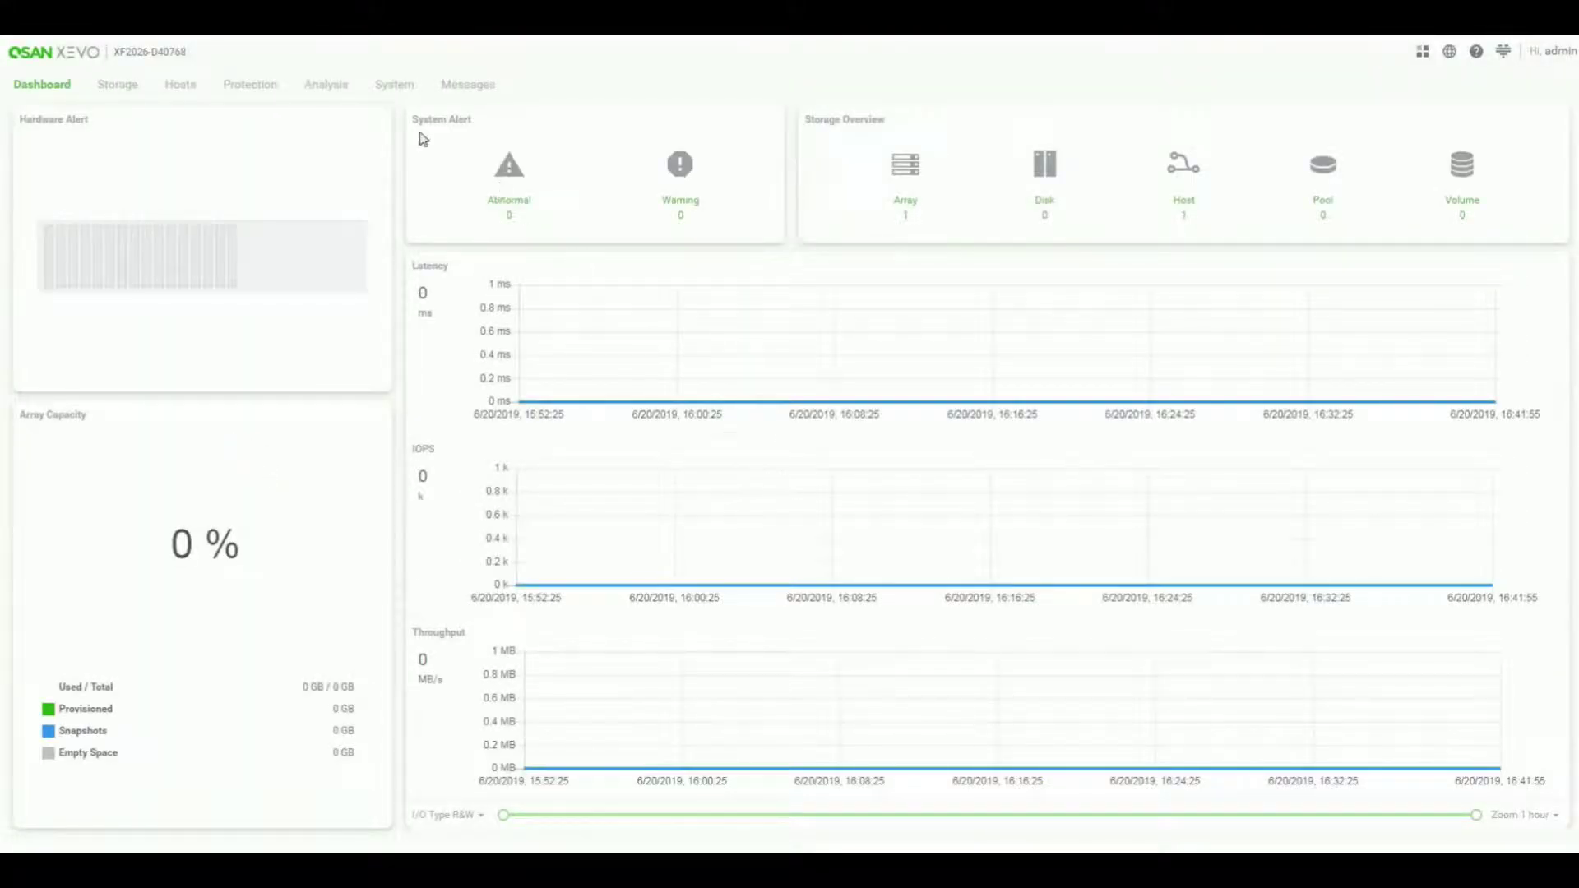
- Go to System Settings and open Account Settings for the Administrators group
click(382, 93)
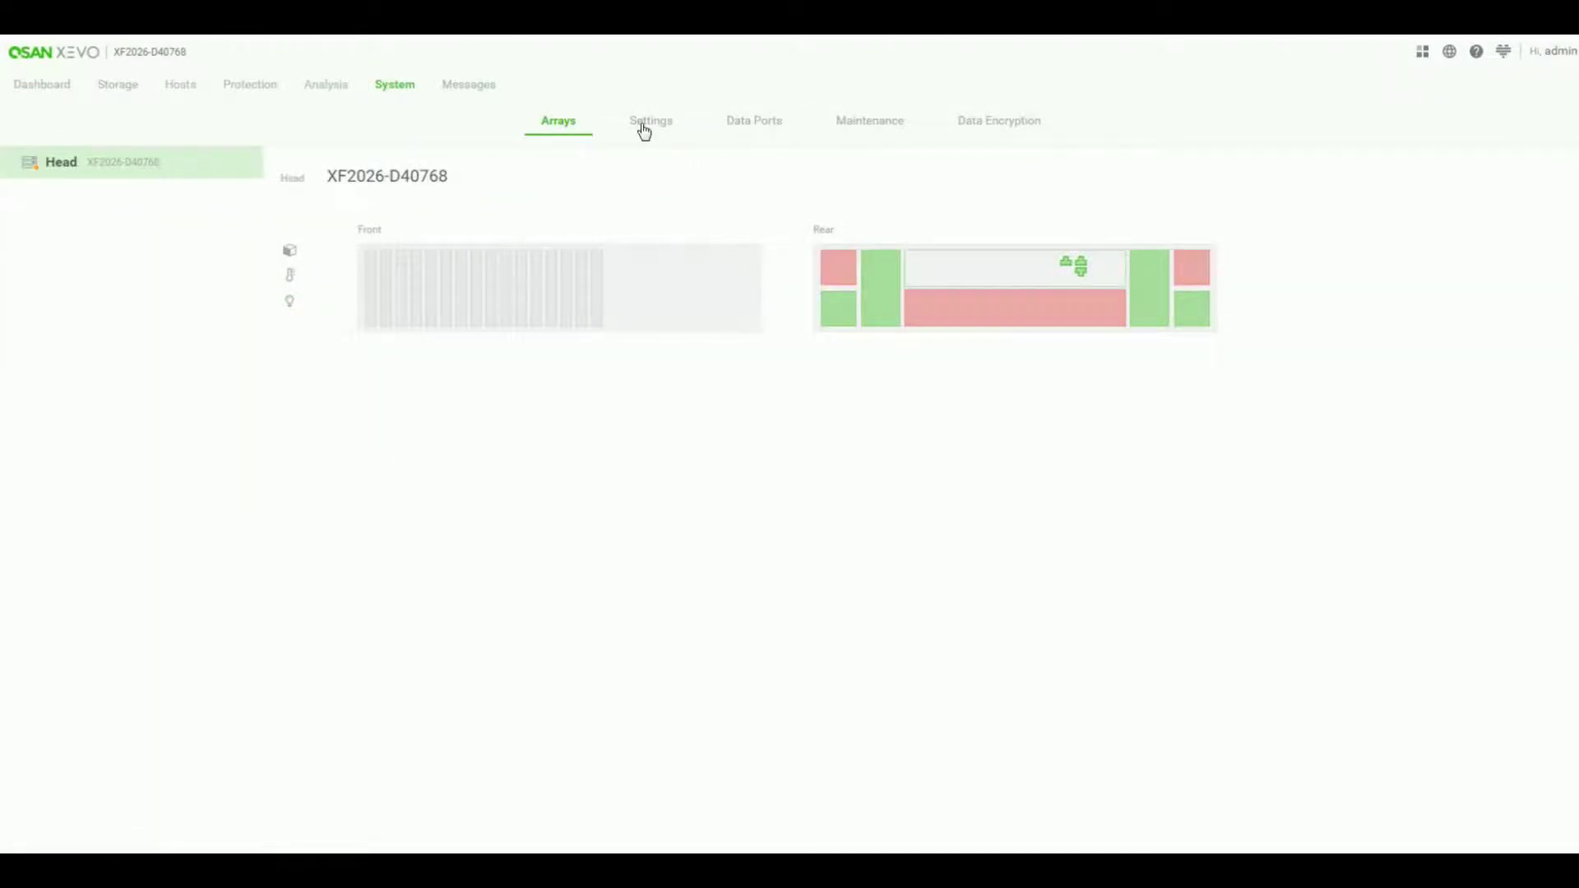
click(643, 130)
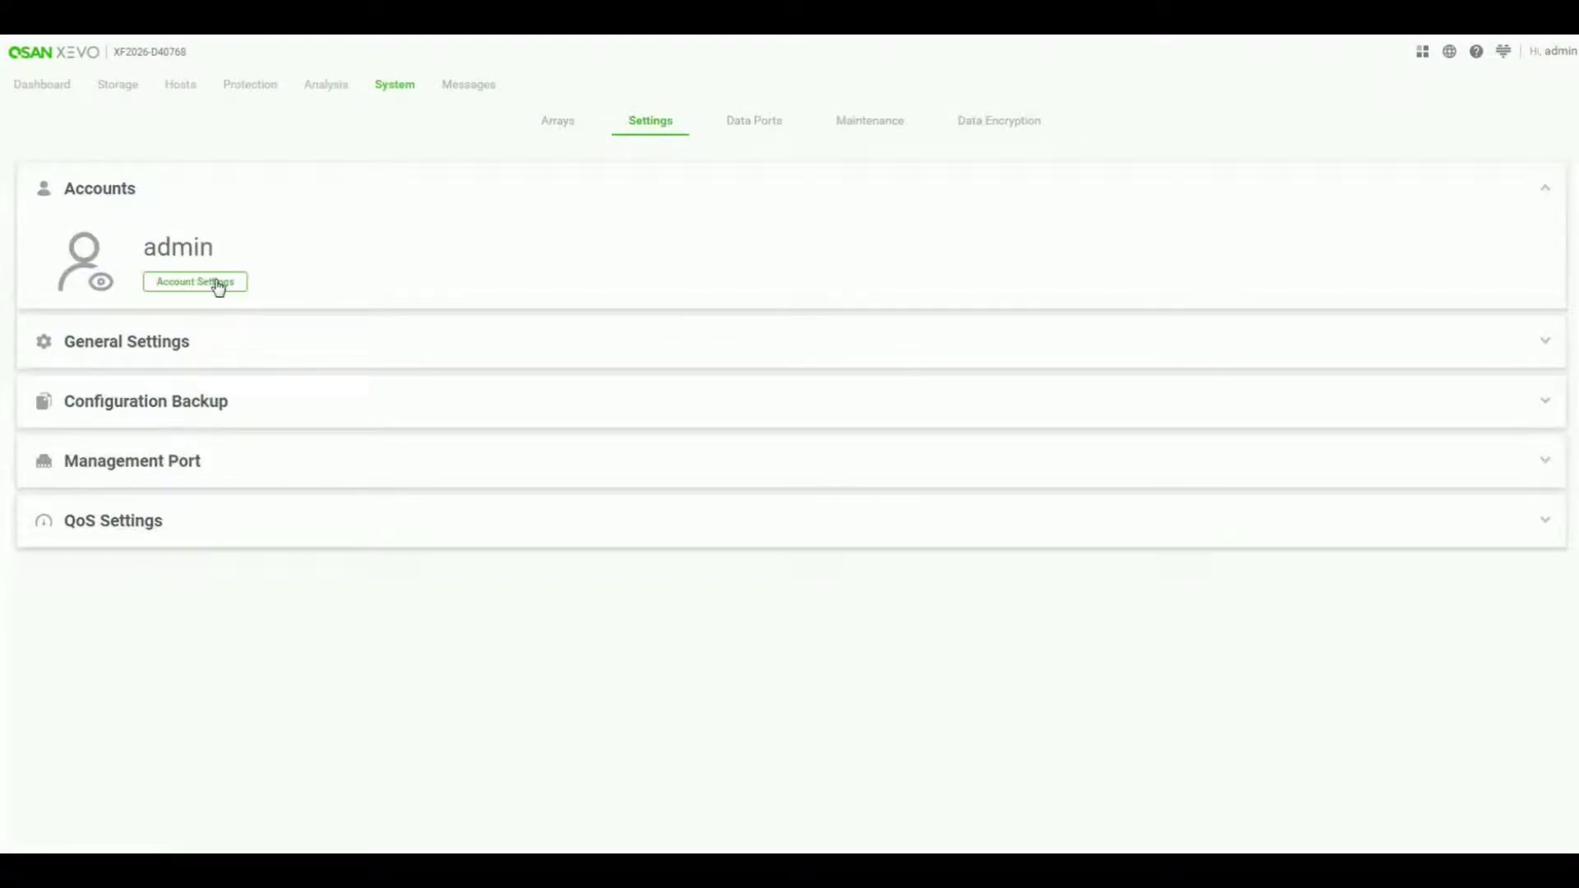
click(218, 285)
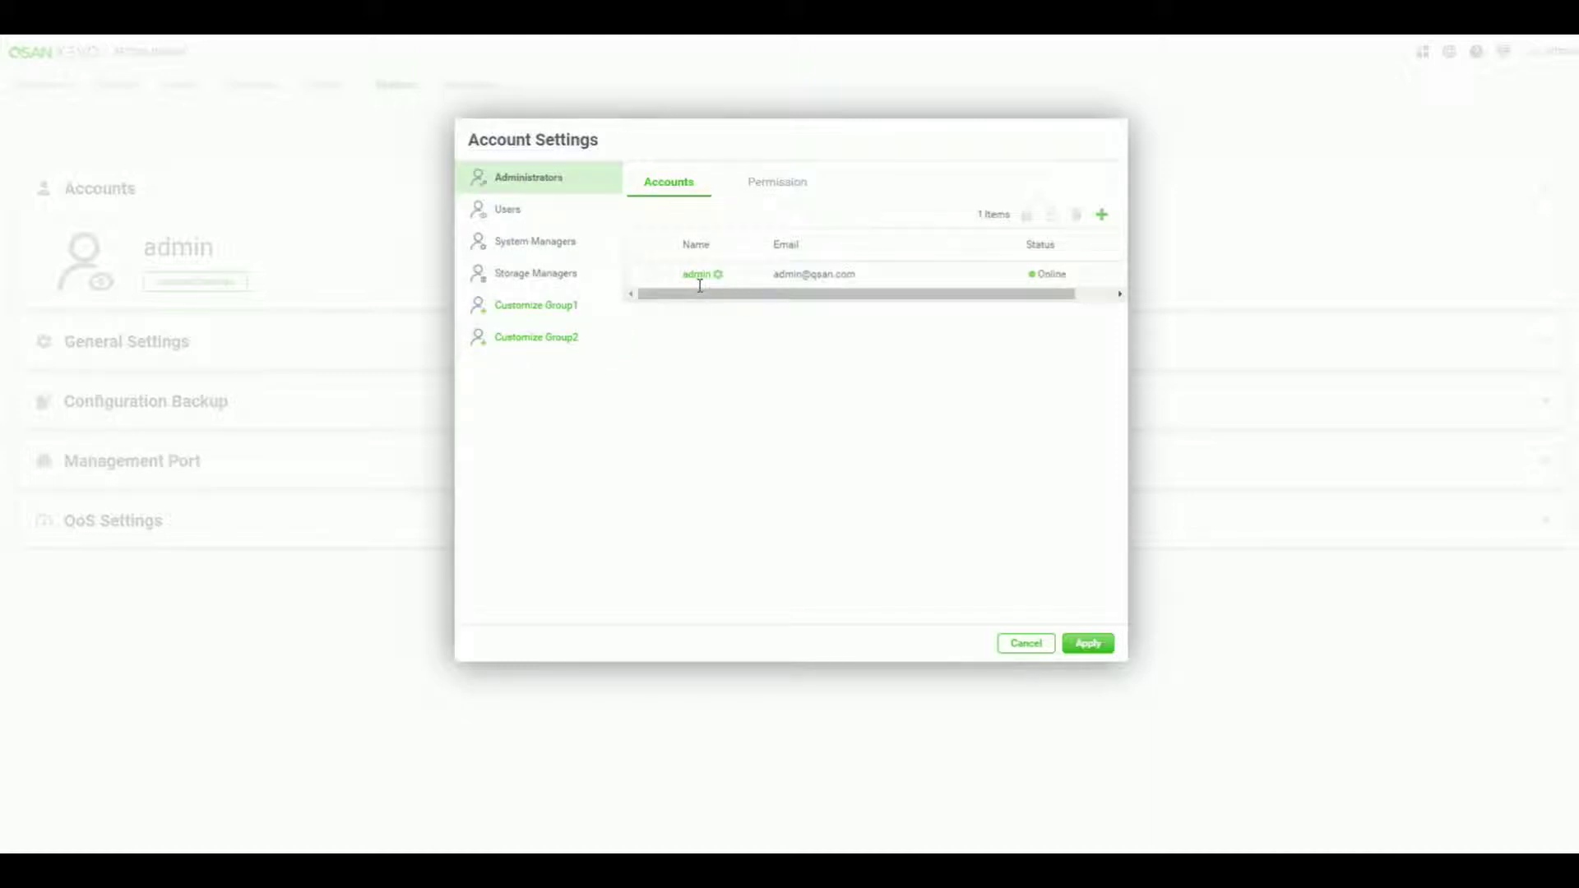
- Review the Administrators group's permissions with System expanded, then the Users group's permissions
click(810, 183)
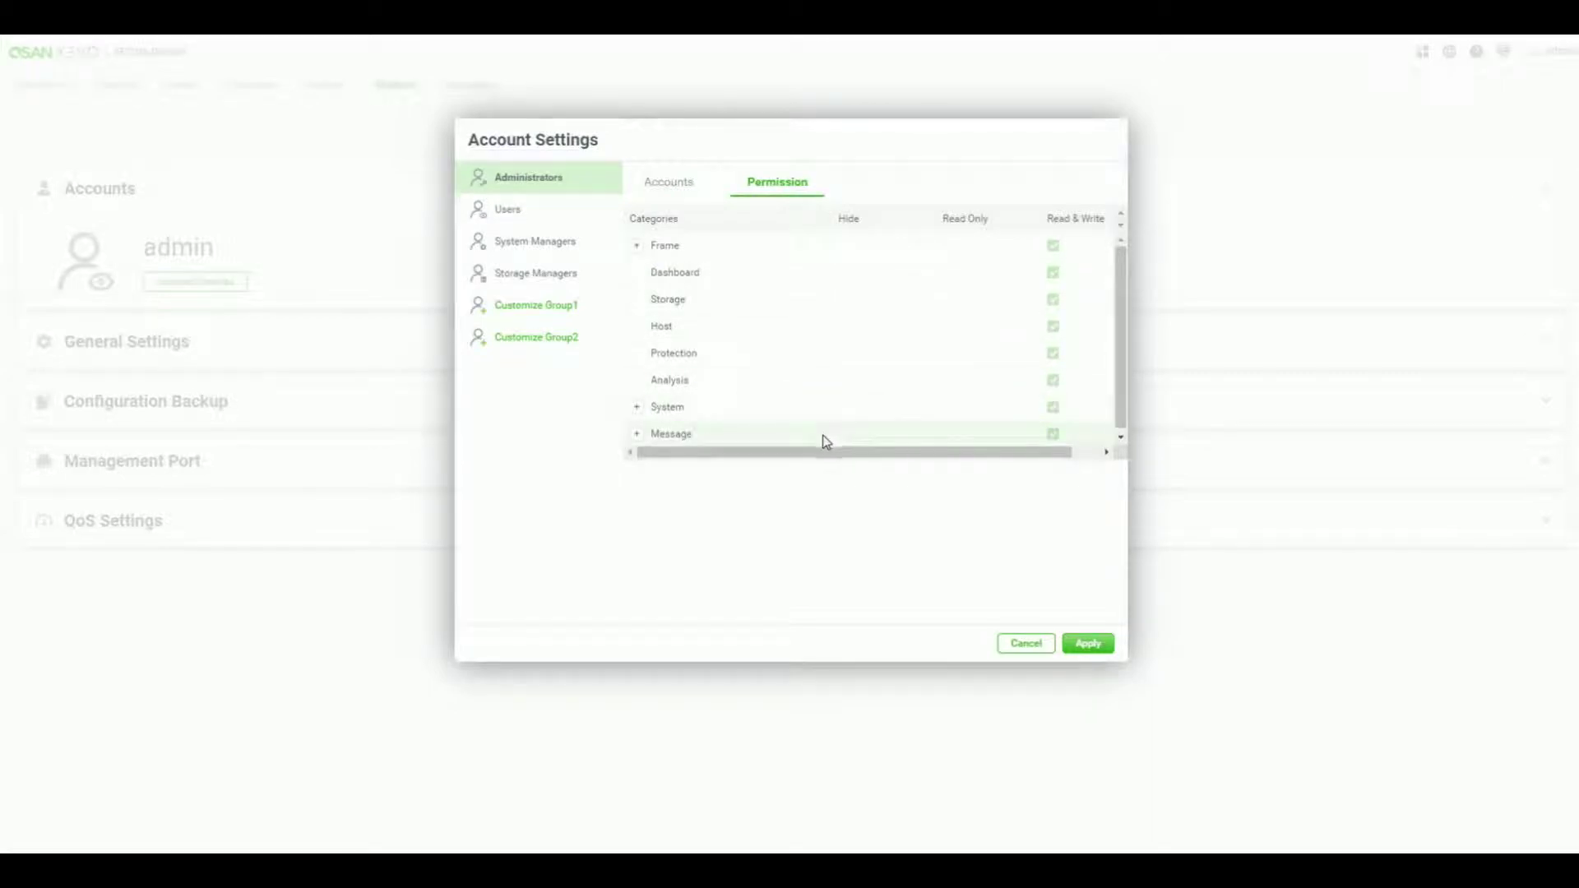
click(635, 408)
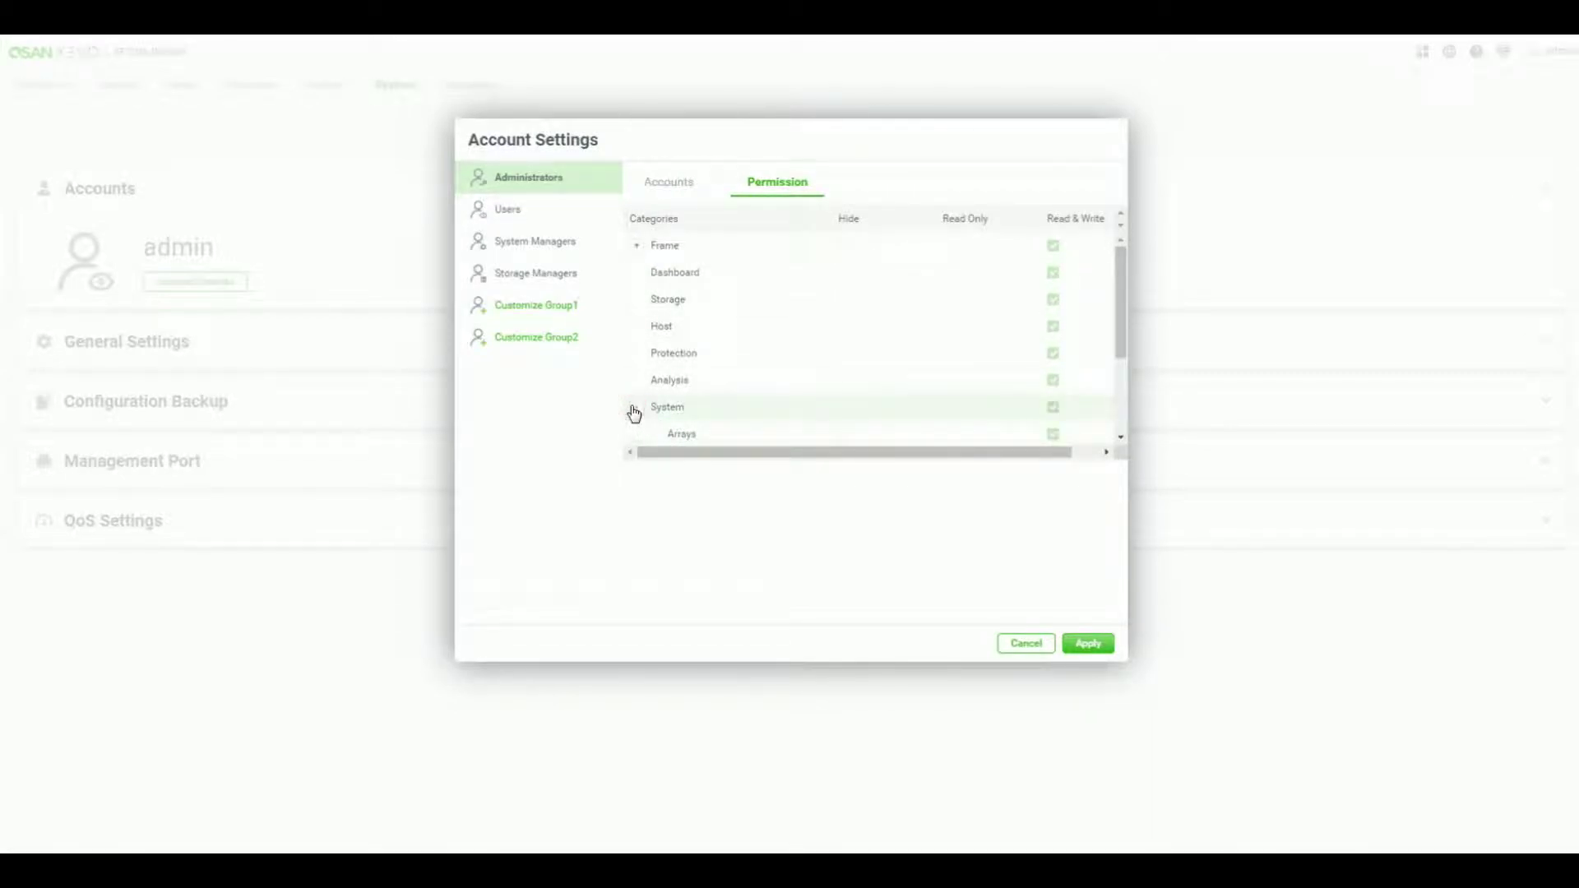
scroll(634, 413, down, 2)
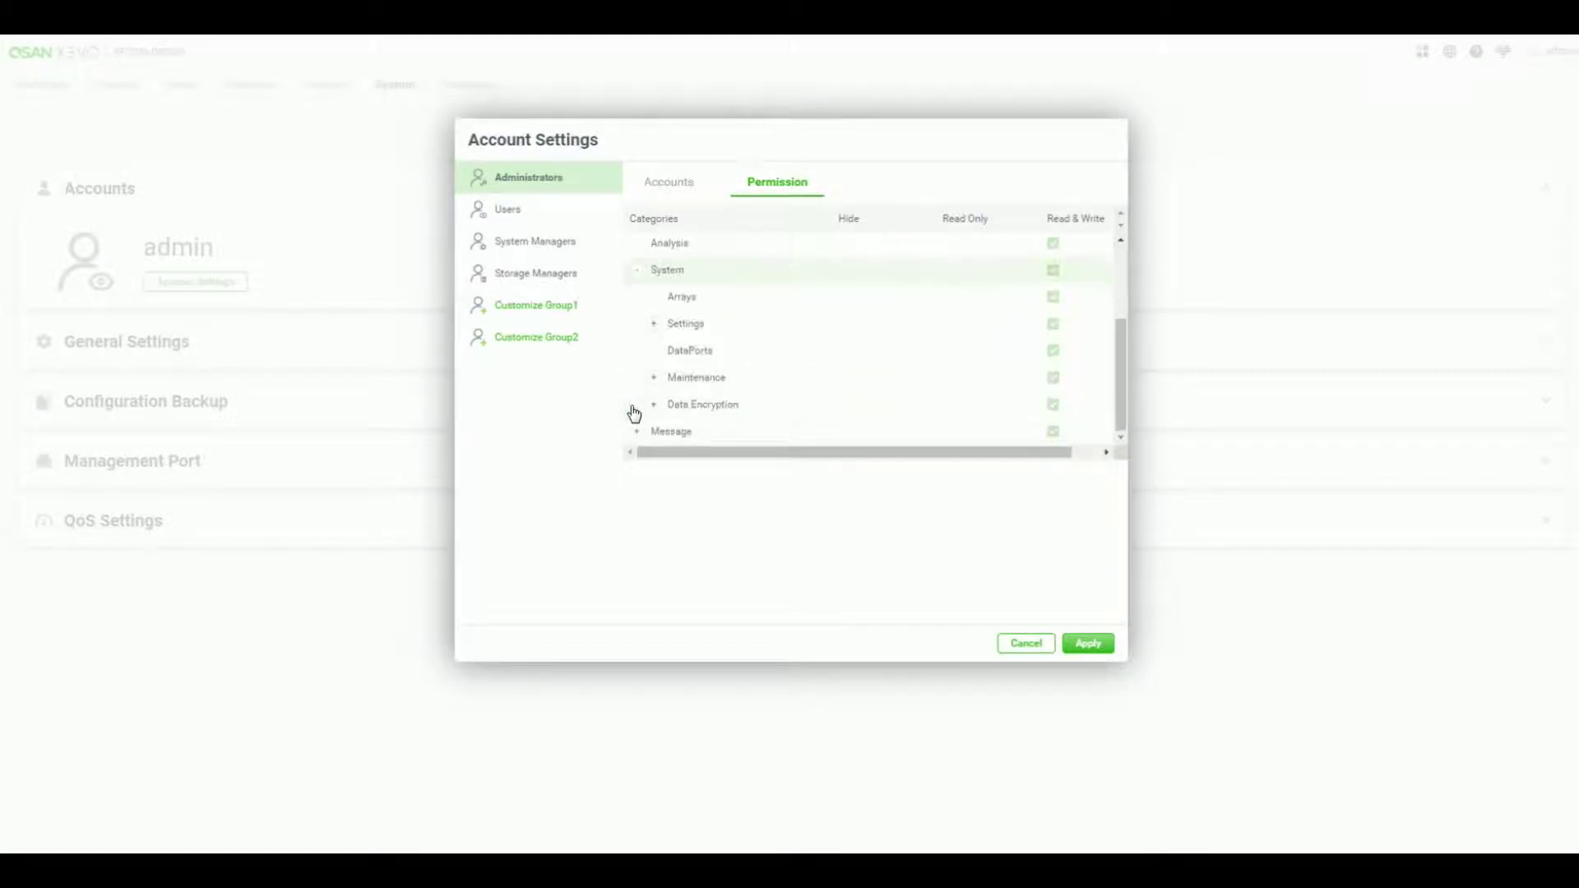
click(546, 220)
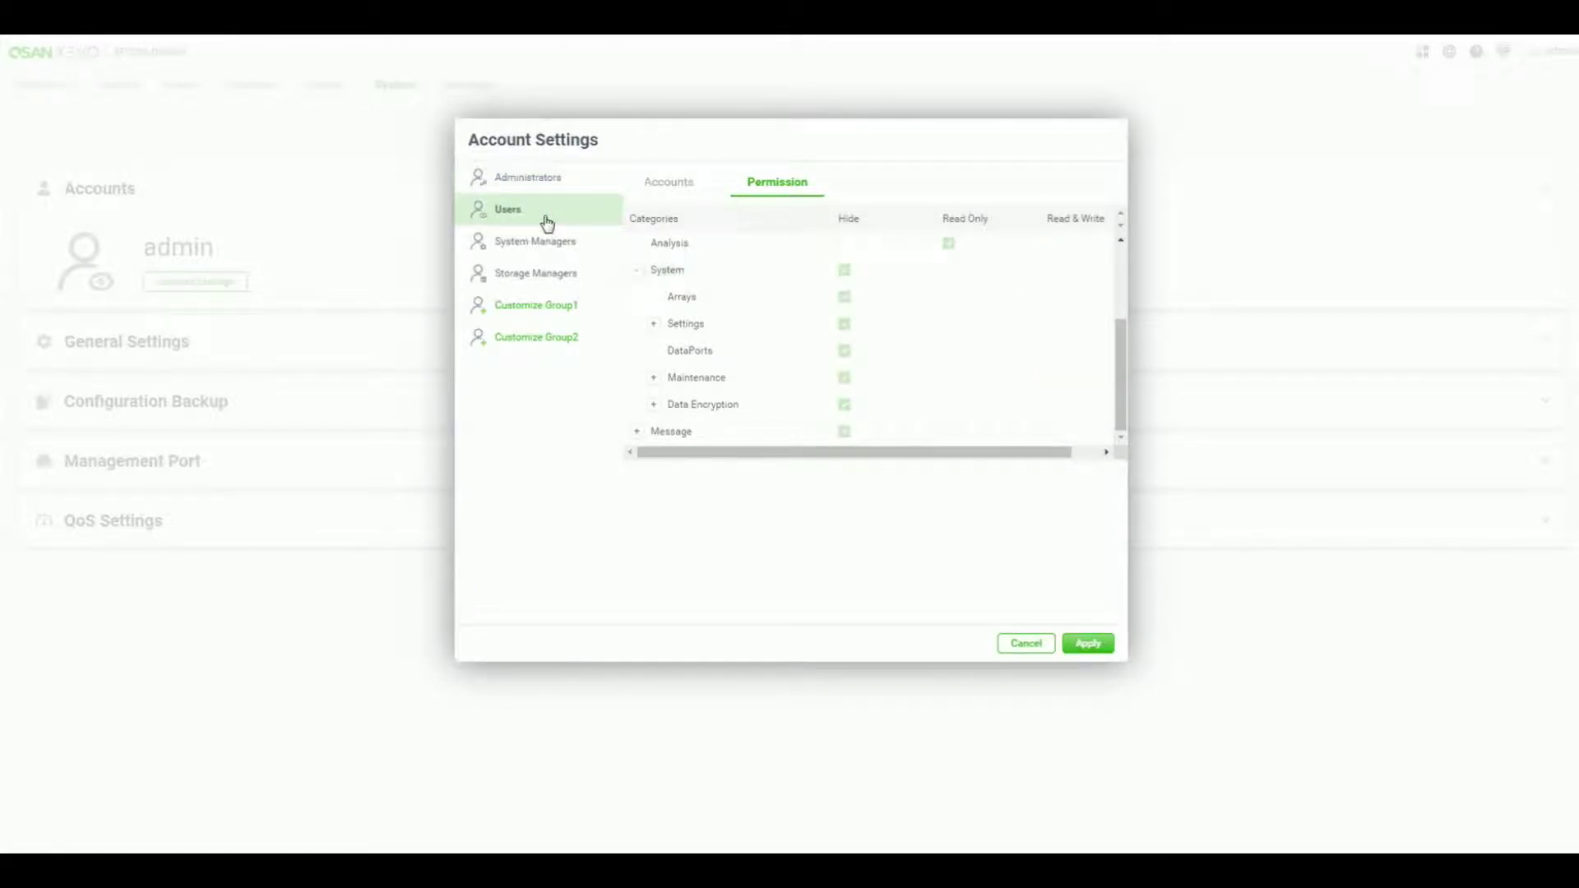
- Compare the Users group's accounts and permissions, then list System Managers and Storage Managers accounts
click(671, 184)
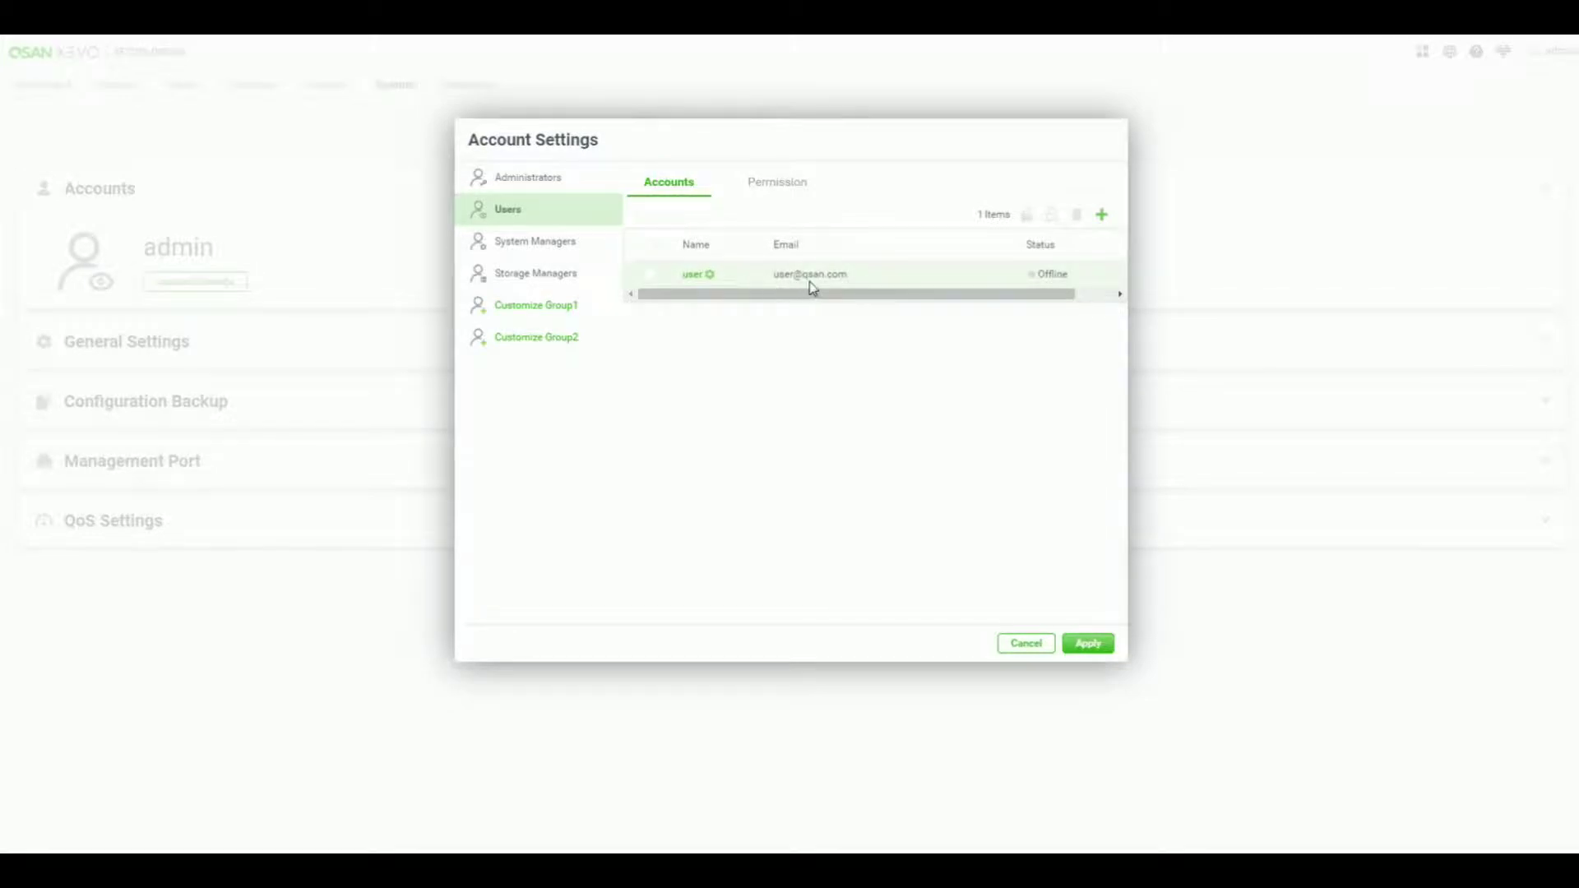
click(777, 184)
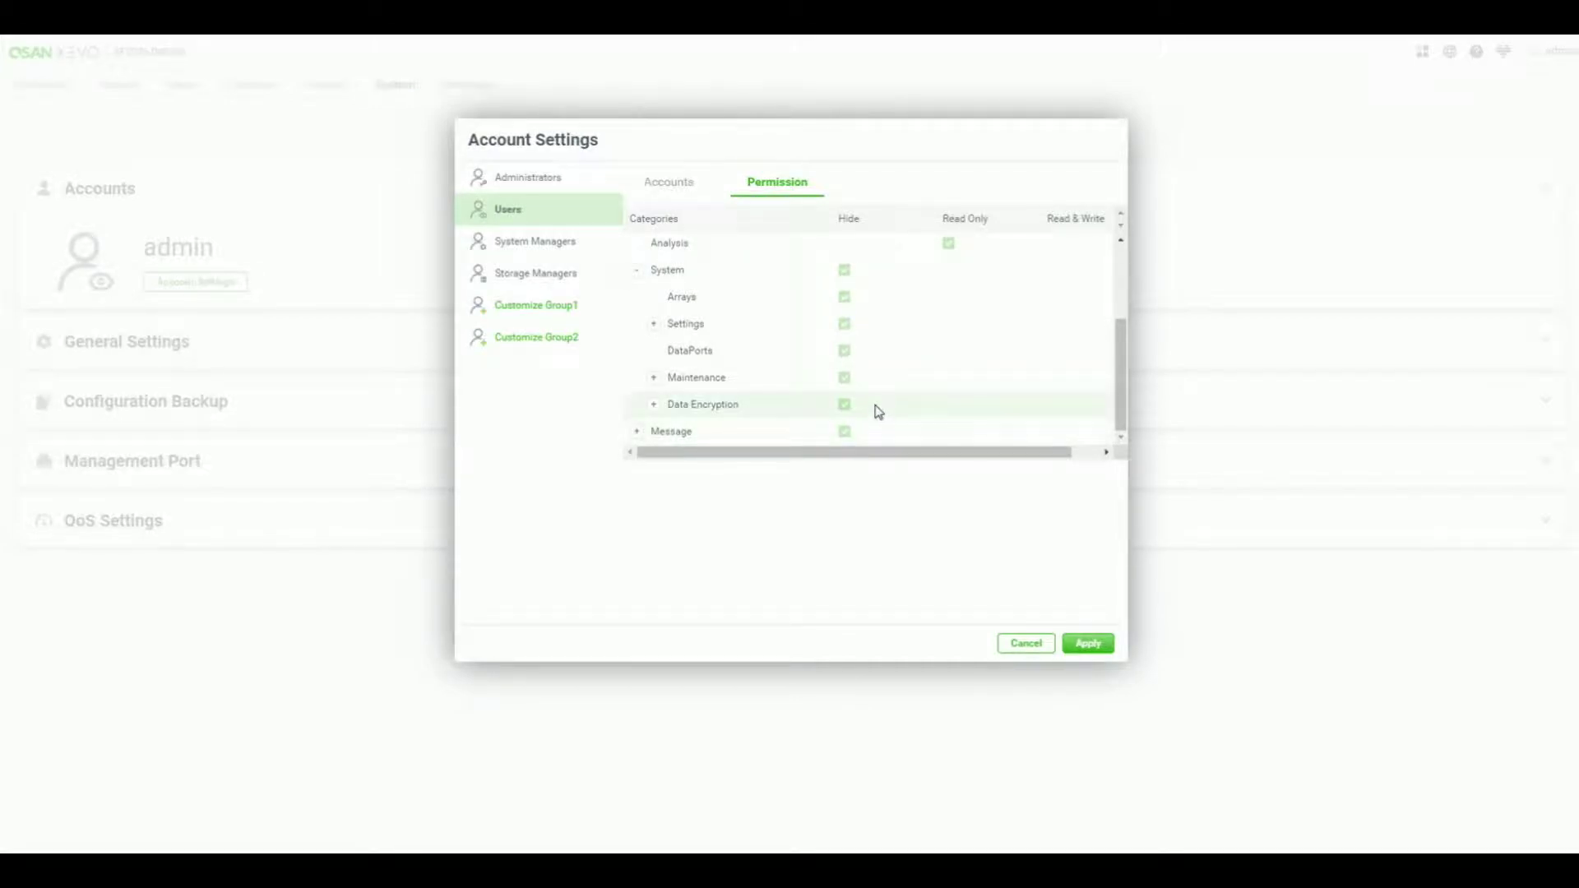
click(665, 181)
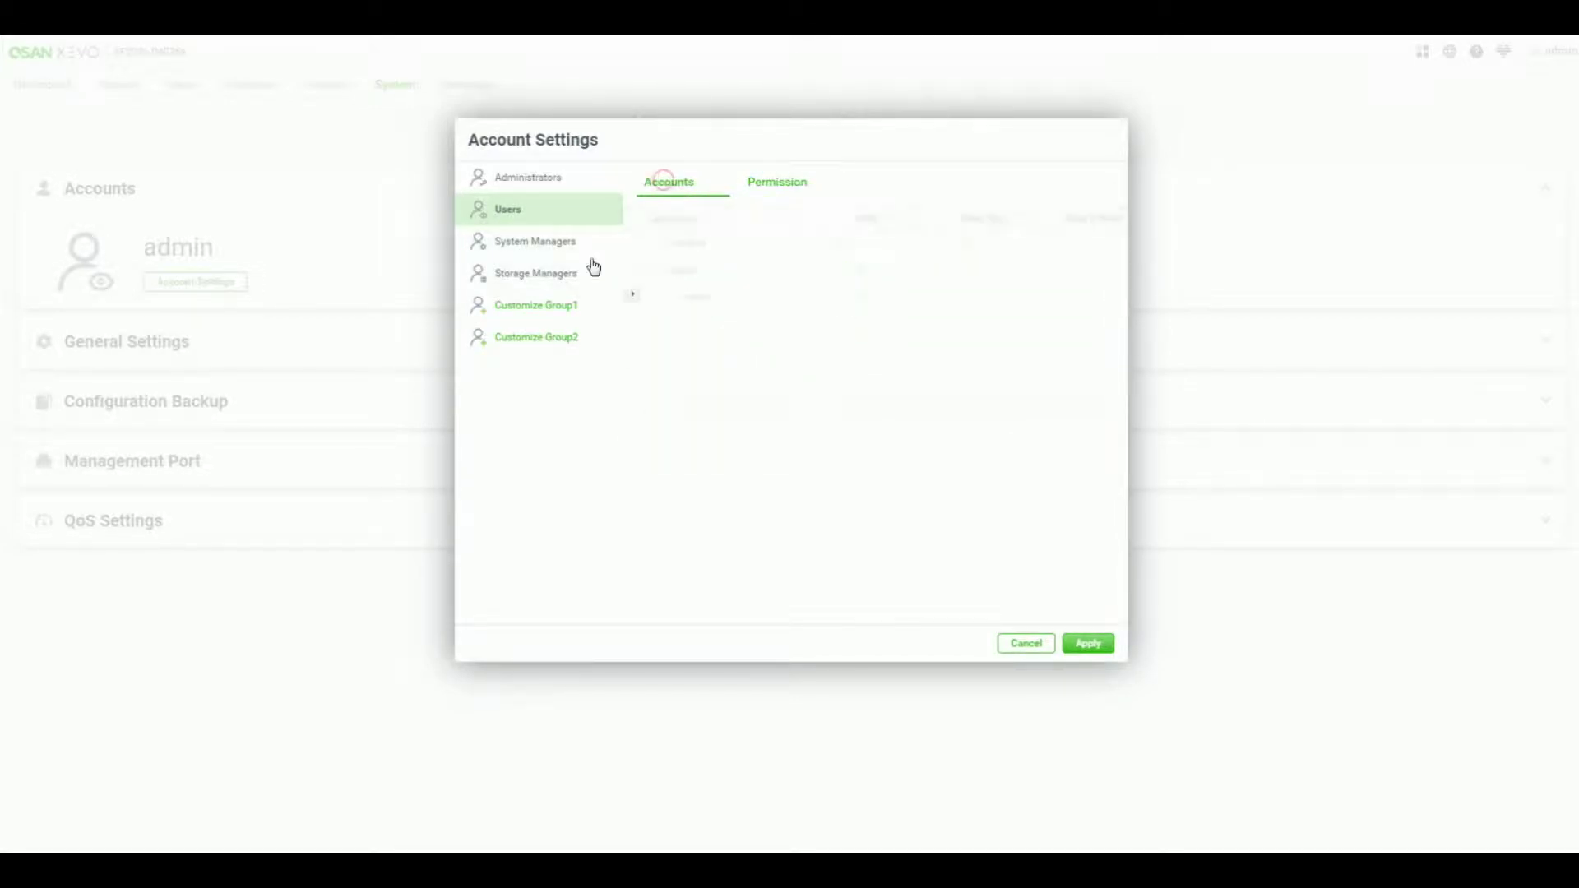
click(549, 249)
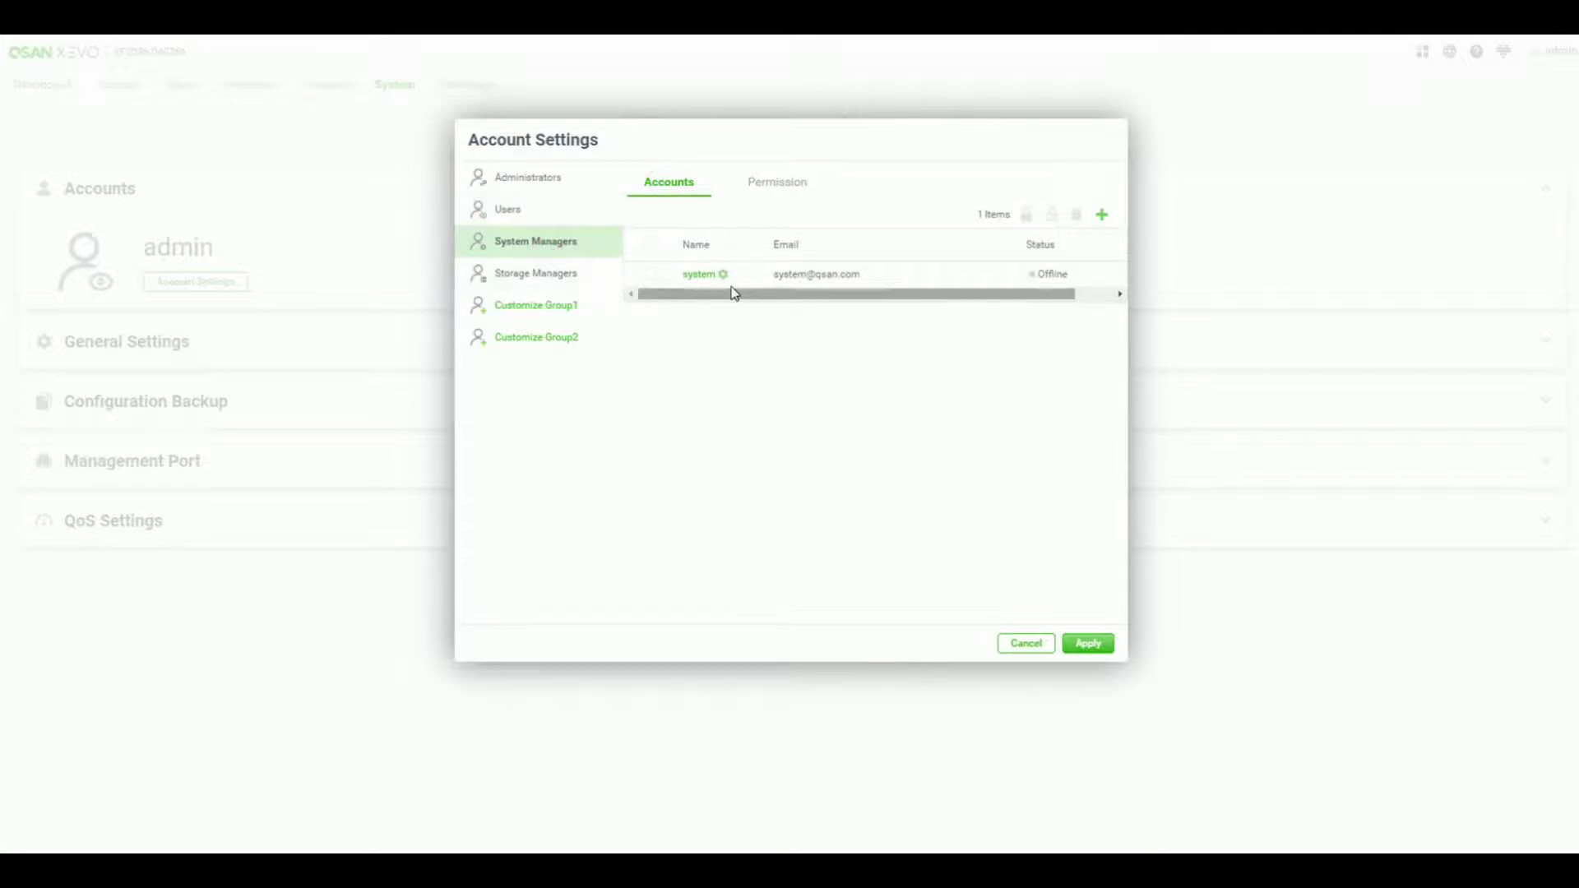
click(562, 276)
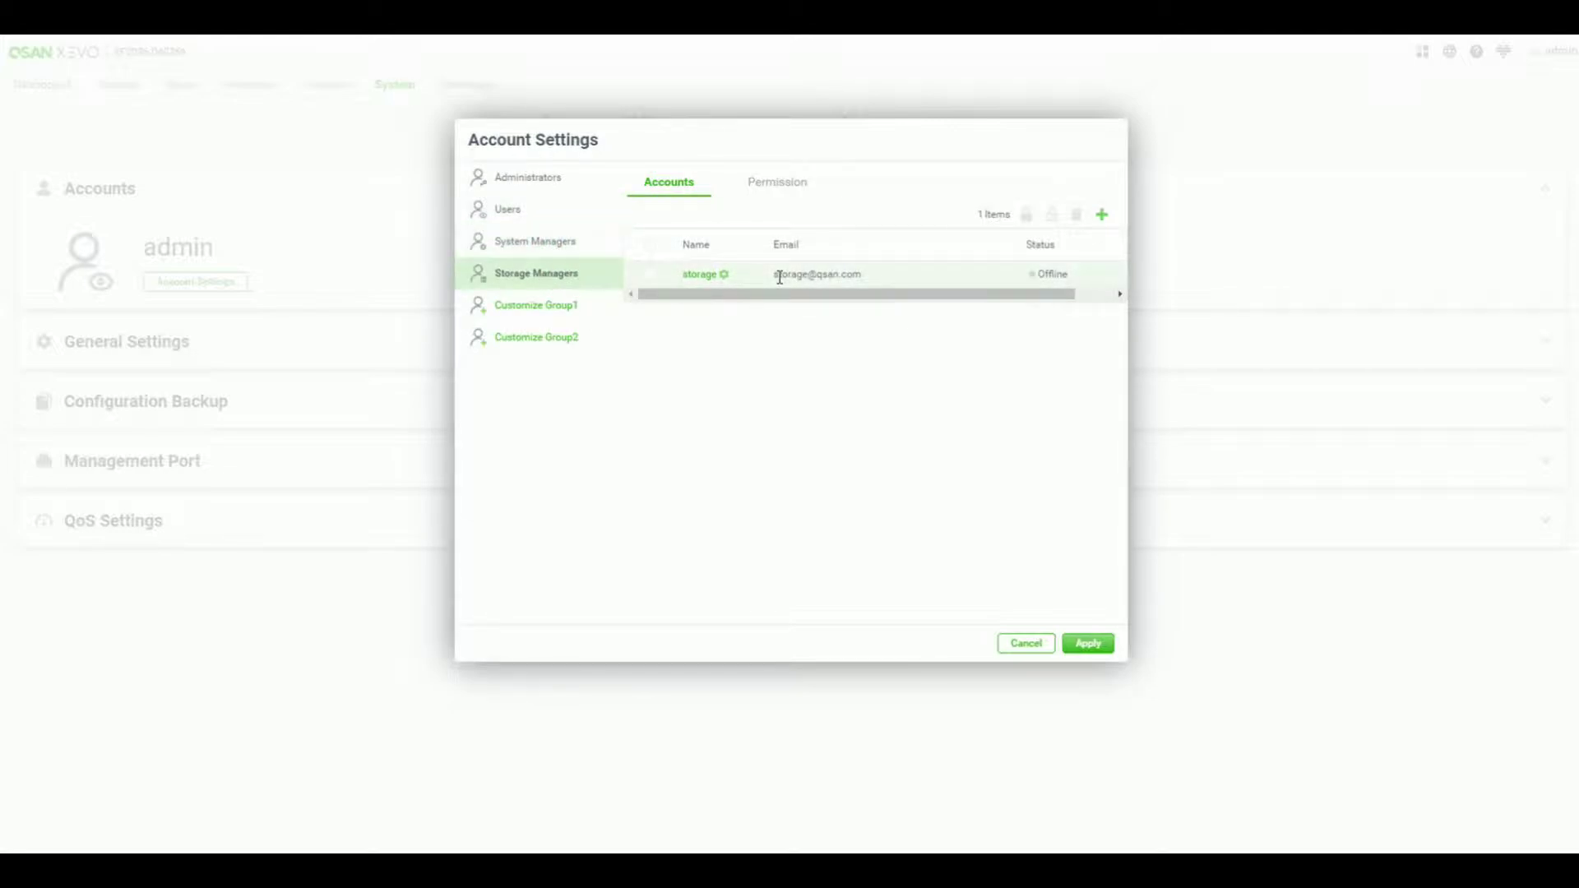
- Give the storage manager account a new password, then show the empty Customize Group1 list
click(725, 277)
click(716, 324)
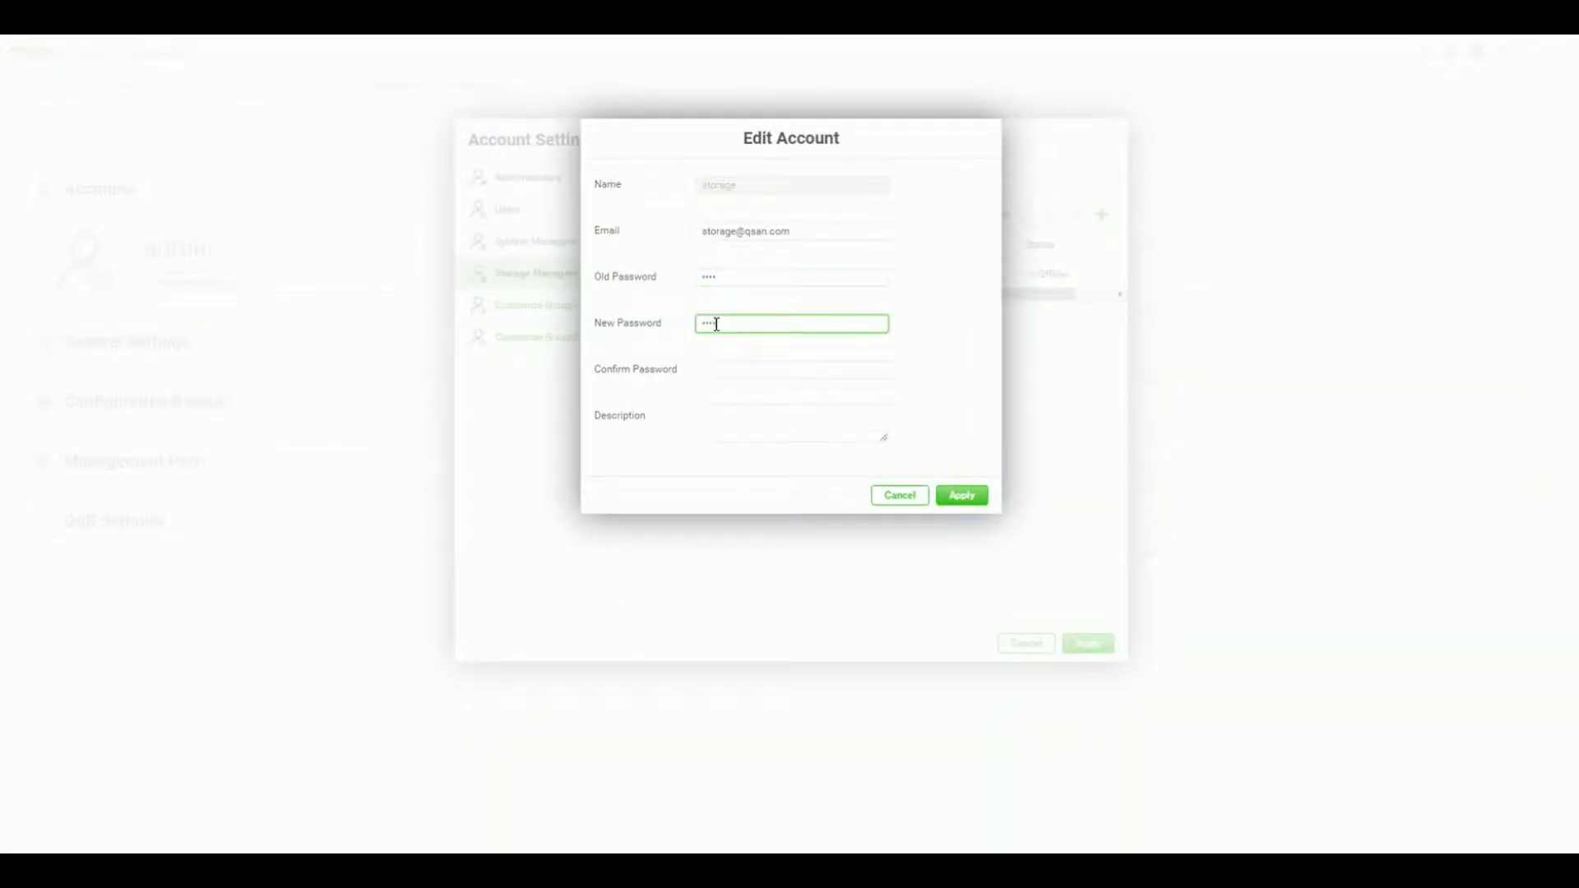
click(721, 371)
text(••••)
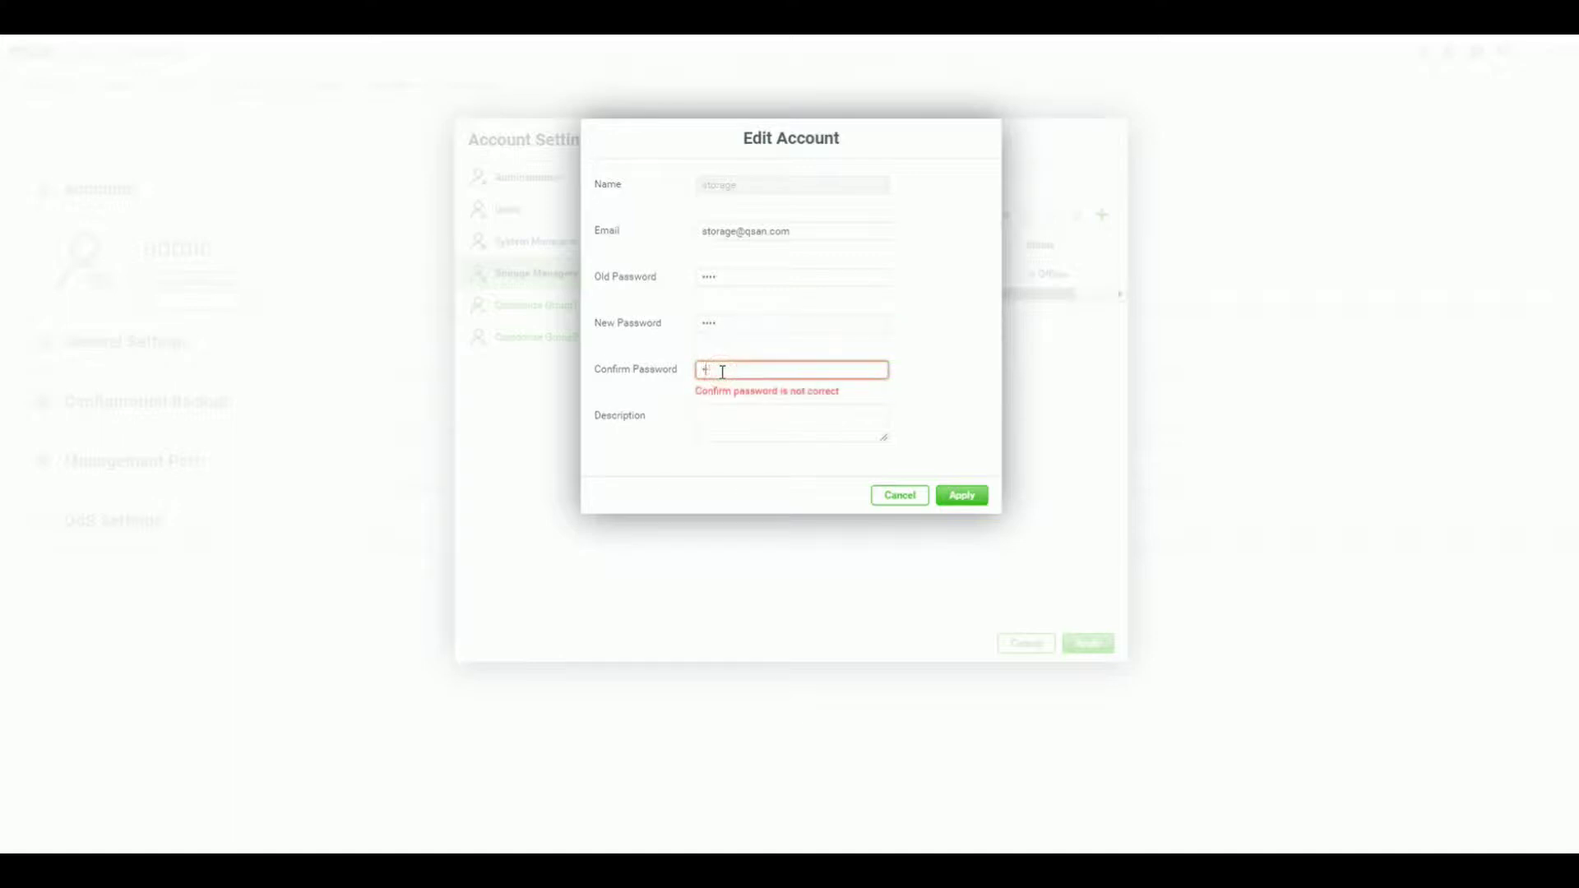
click(969, 498)
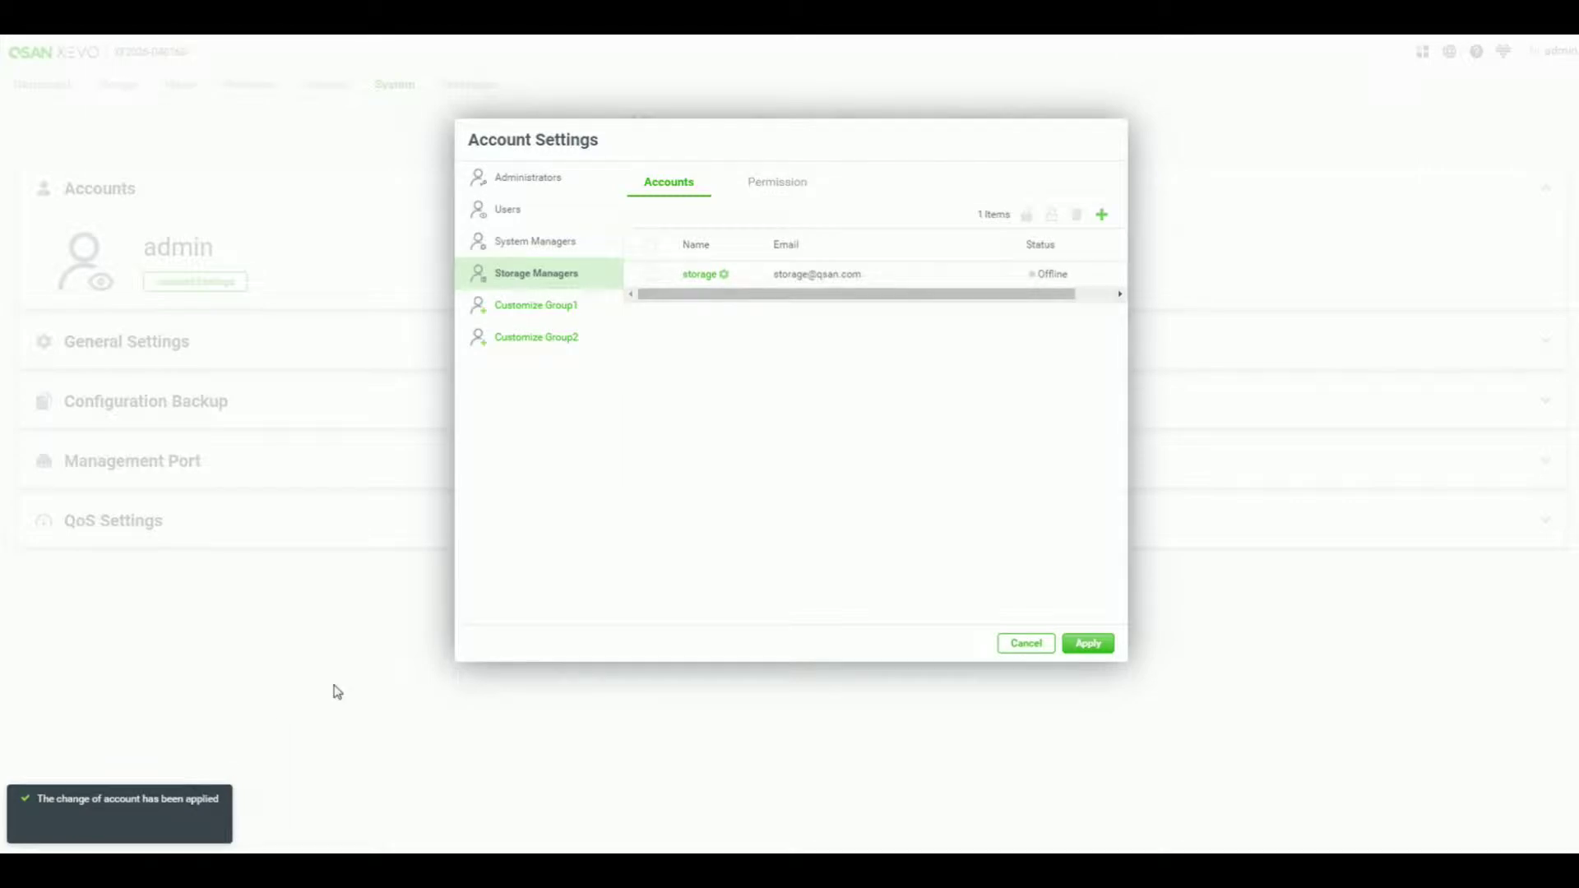
click(538, 307)
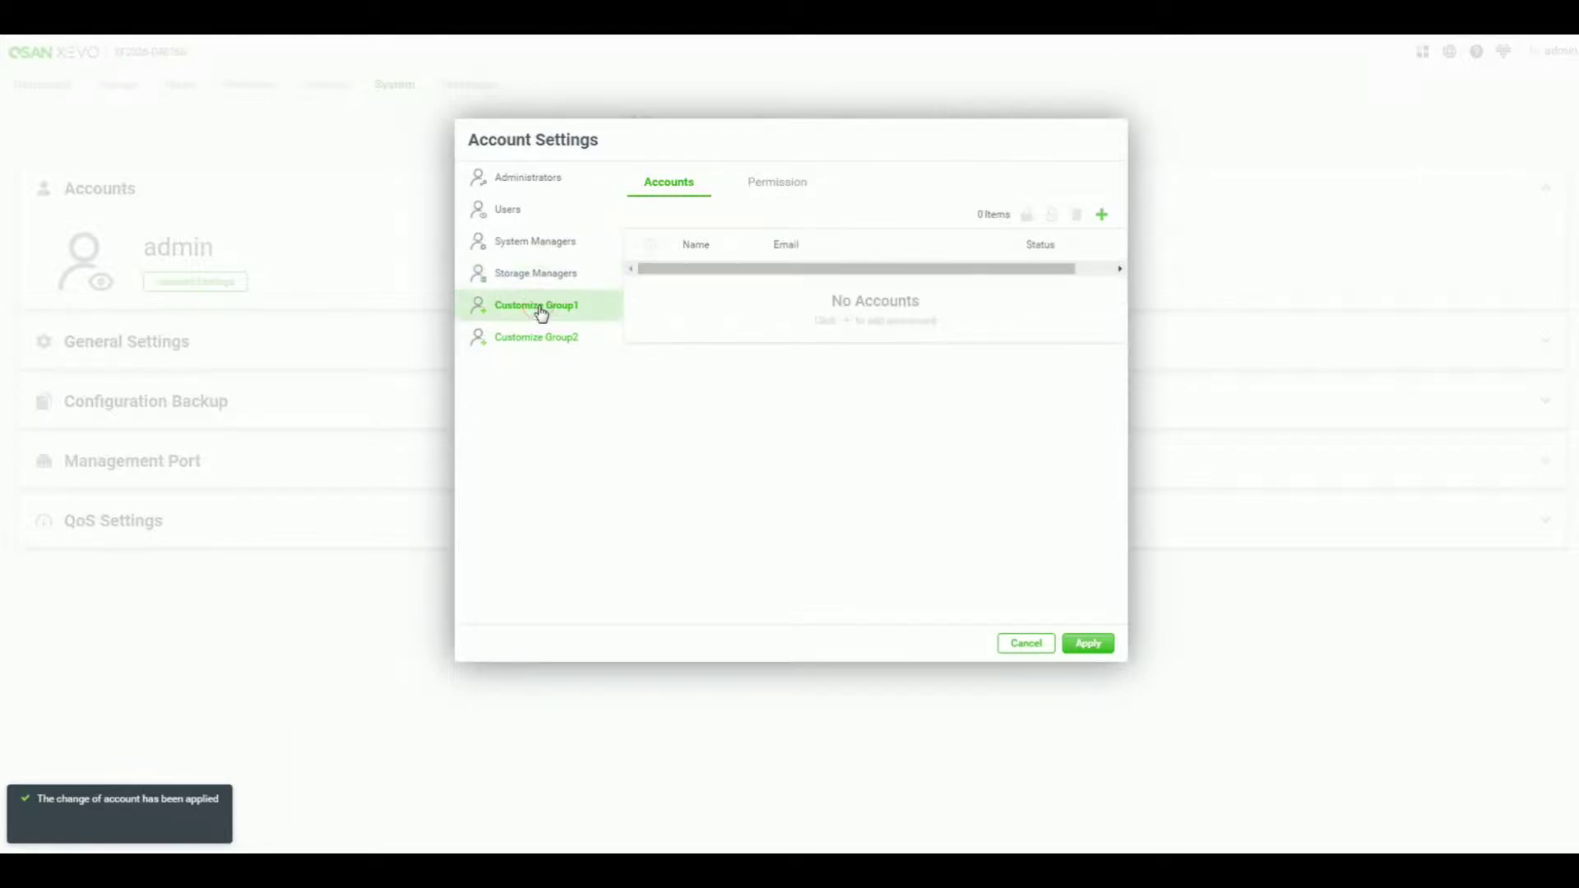
- Rename the Customize Group1 group to 'Support'
click(587, 307)
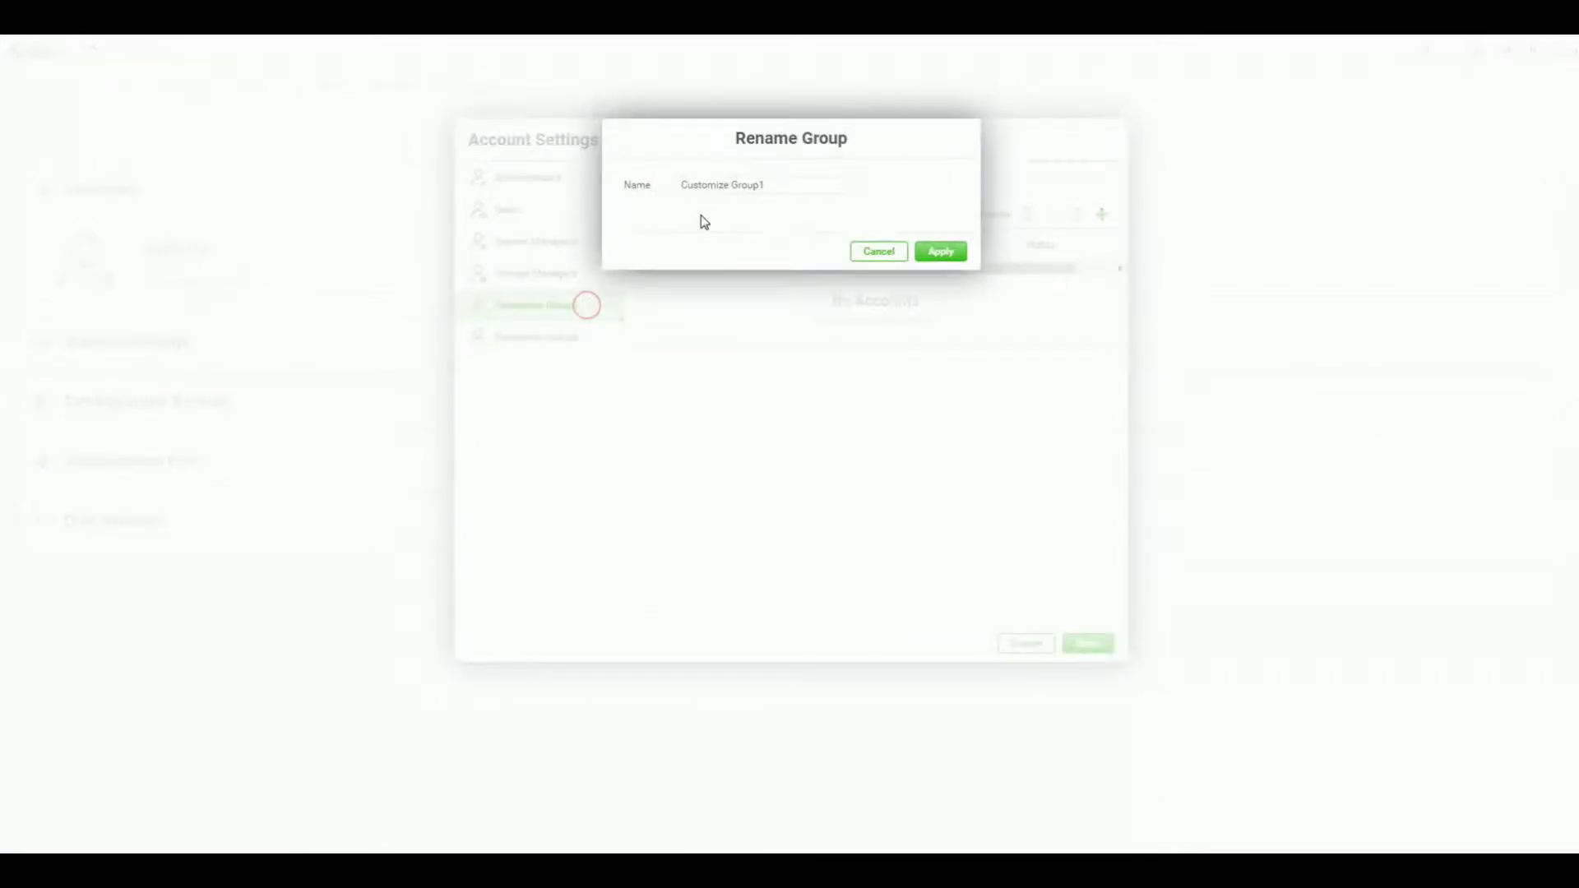
drag(689, 191, 660, 194)
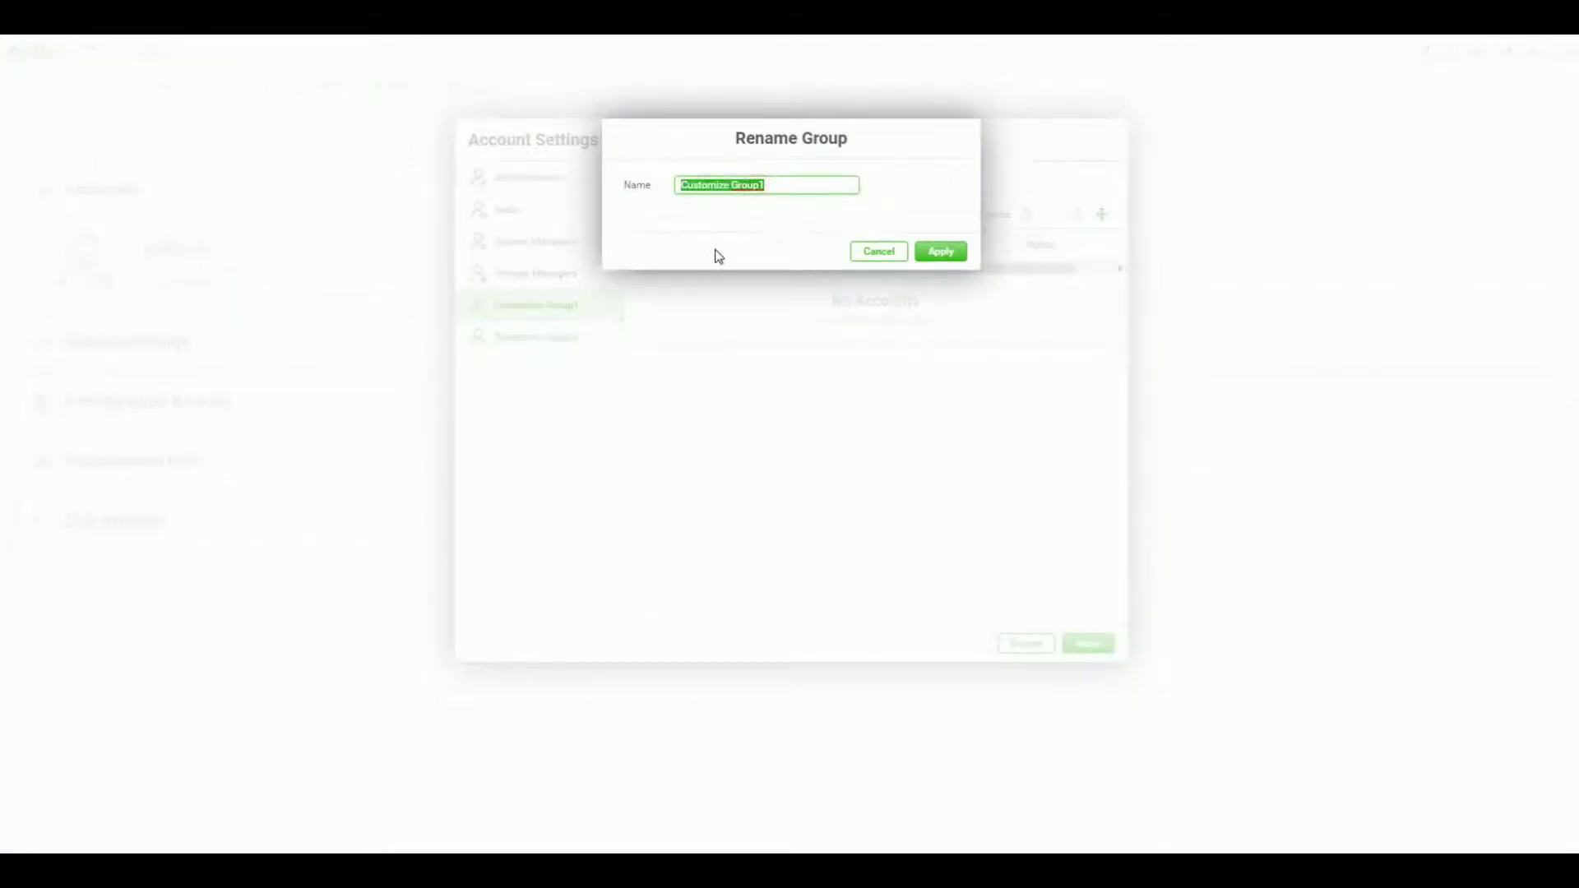
text(Support)
click(962, 253)
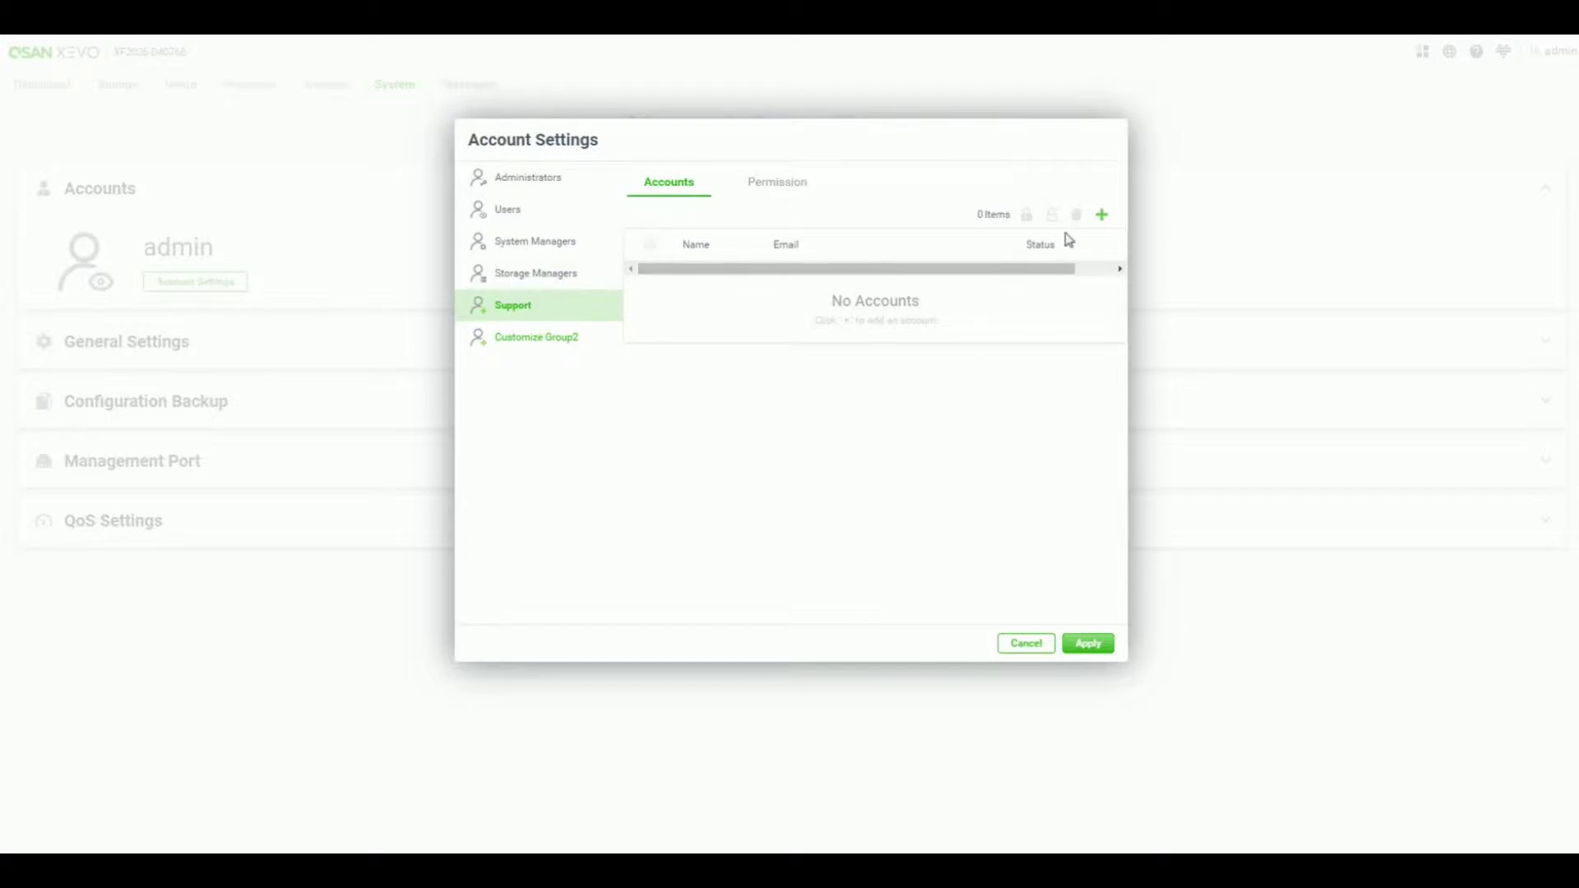
- Create the 'support' account in the Support group with its e-mail address and password
click(1101, 216)
click(755, 189)
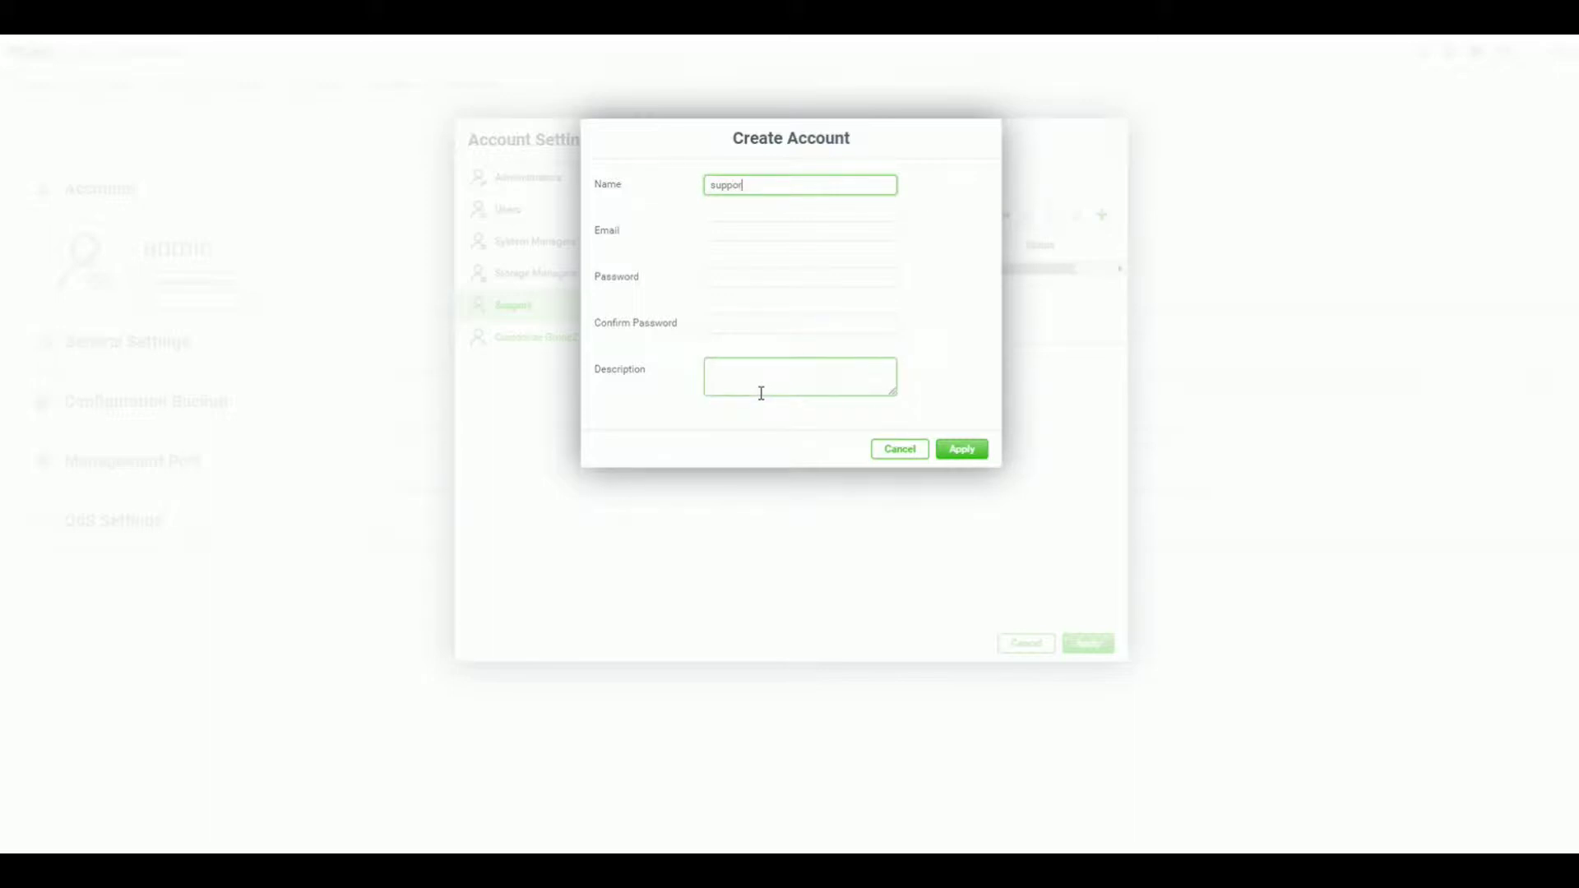
click(758, 233)
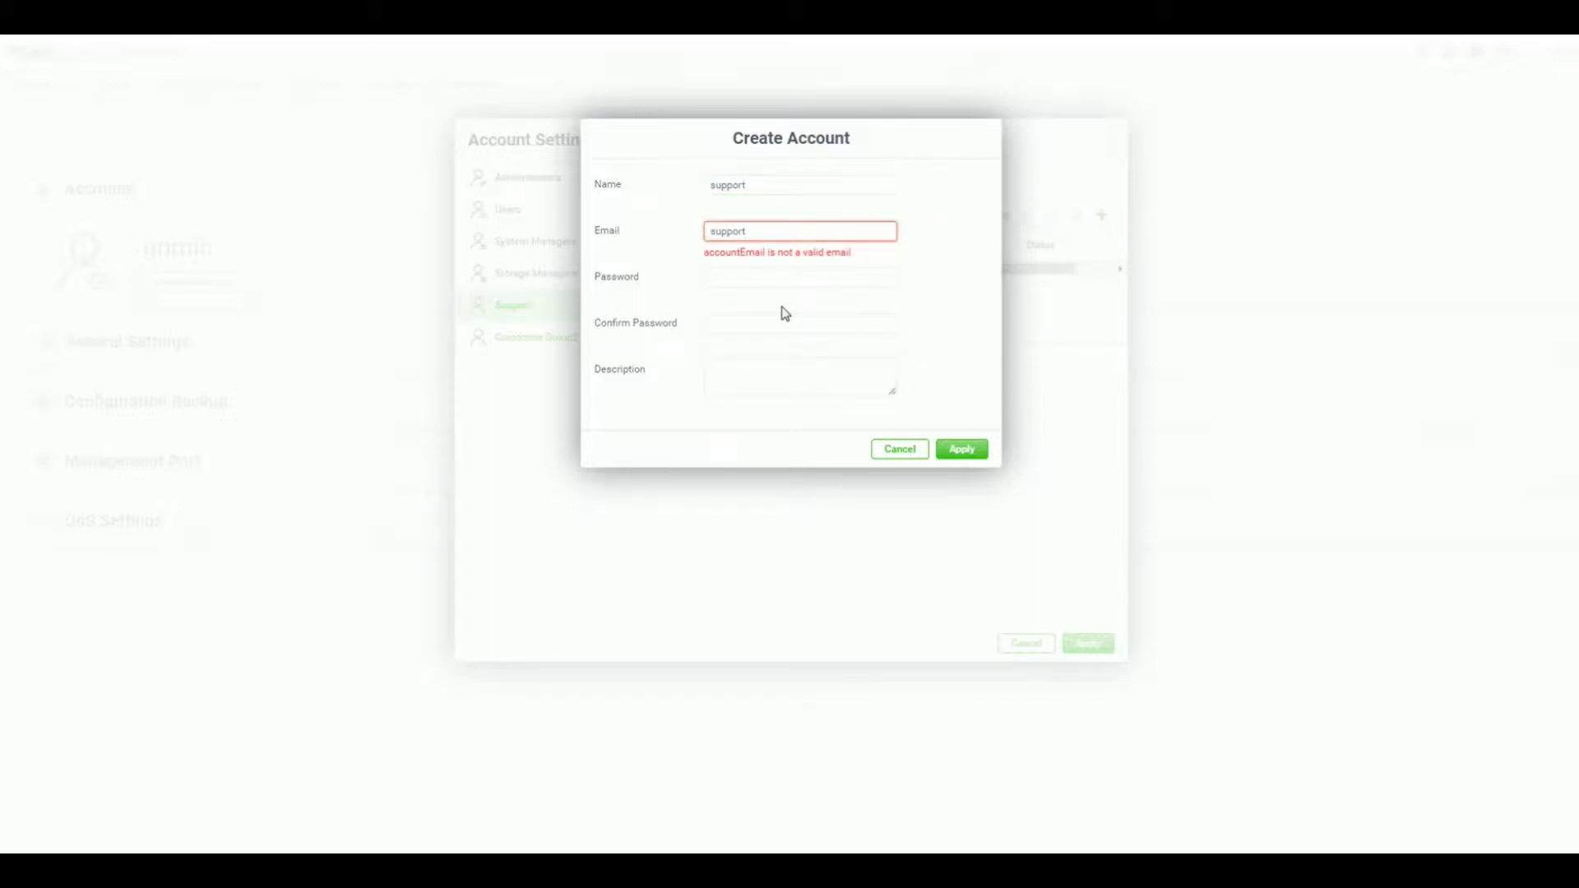
click(771, 278)
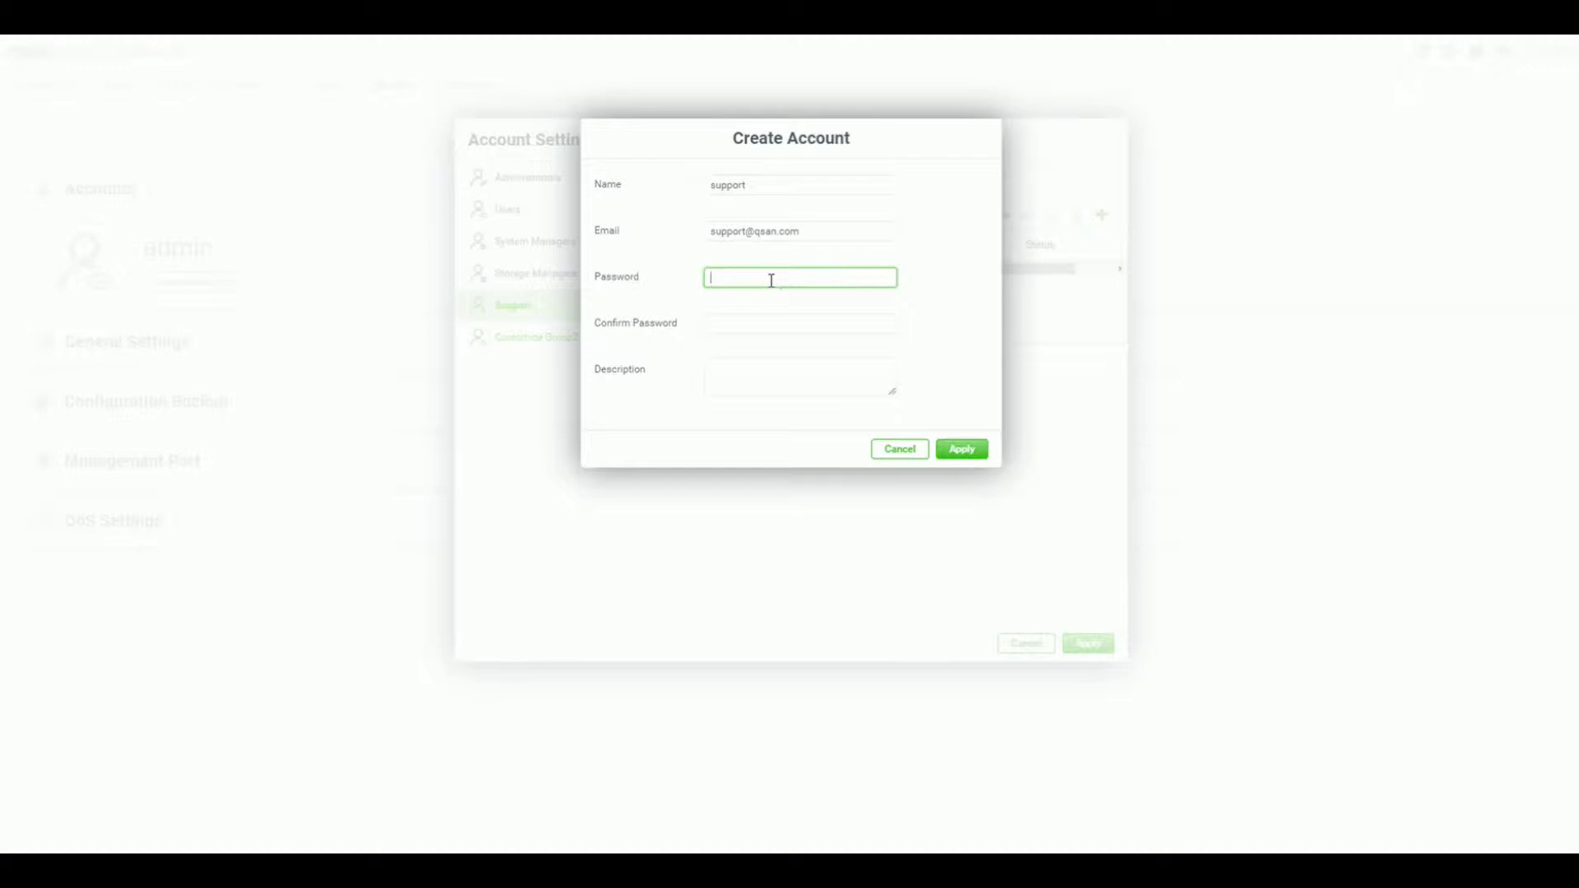
key(Tab)
text(••••)
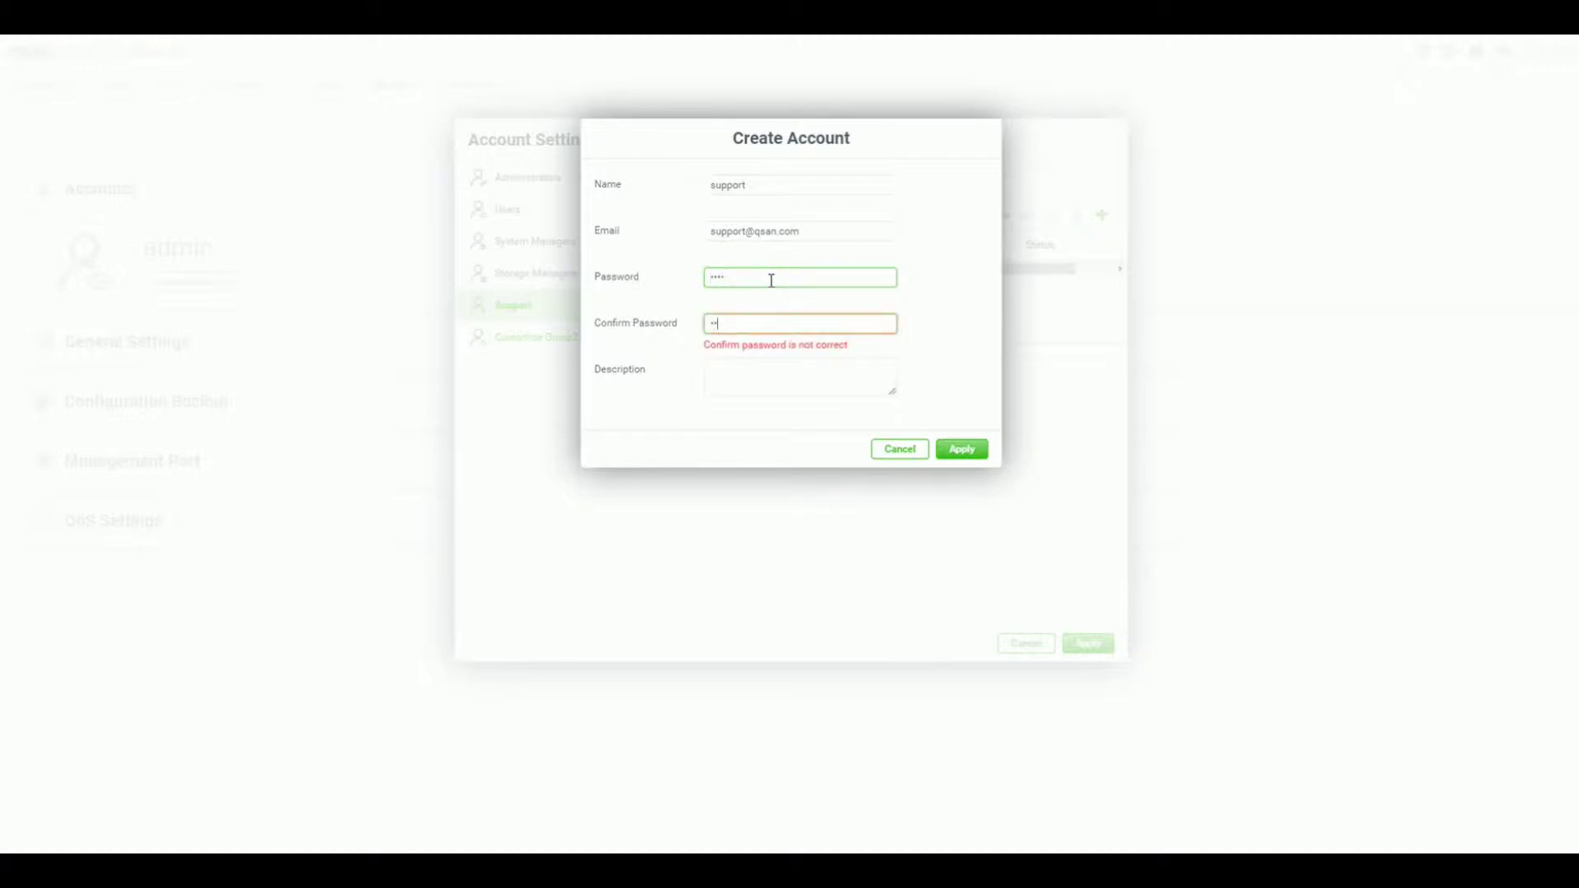
click(958, 452)
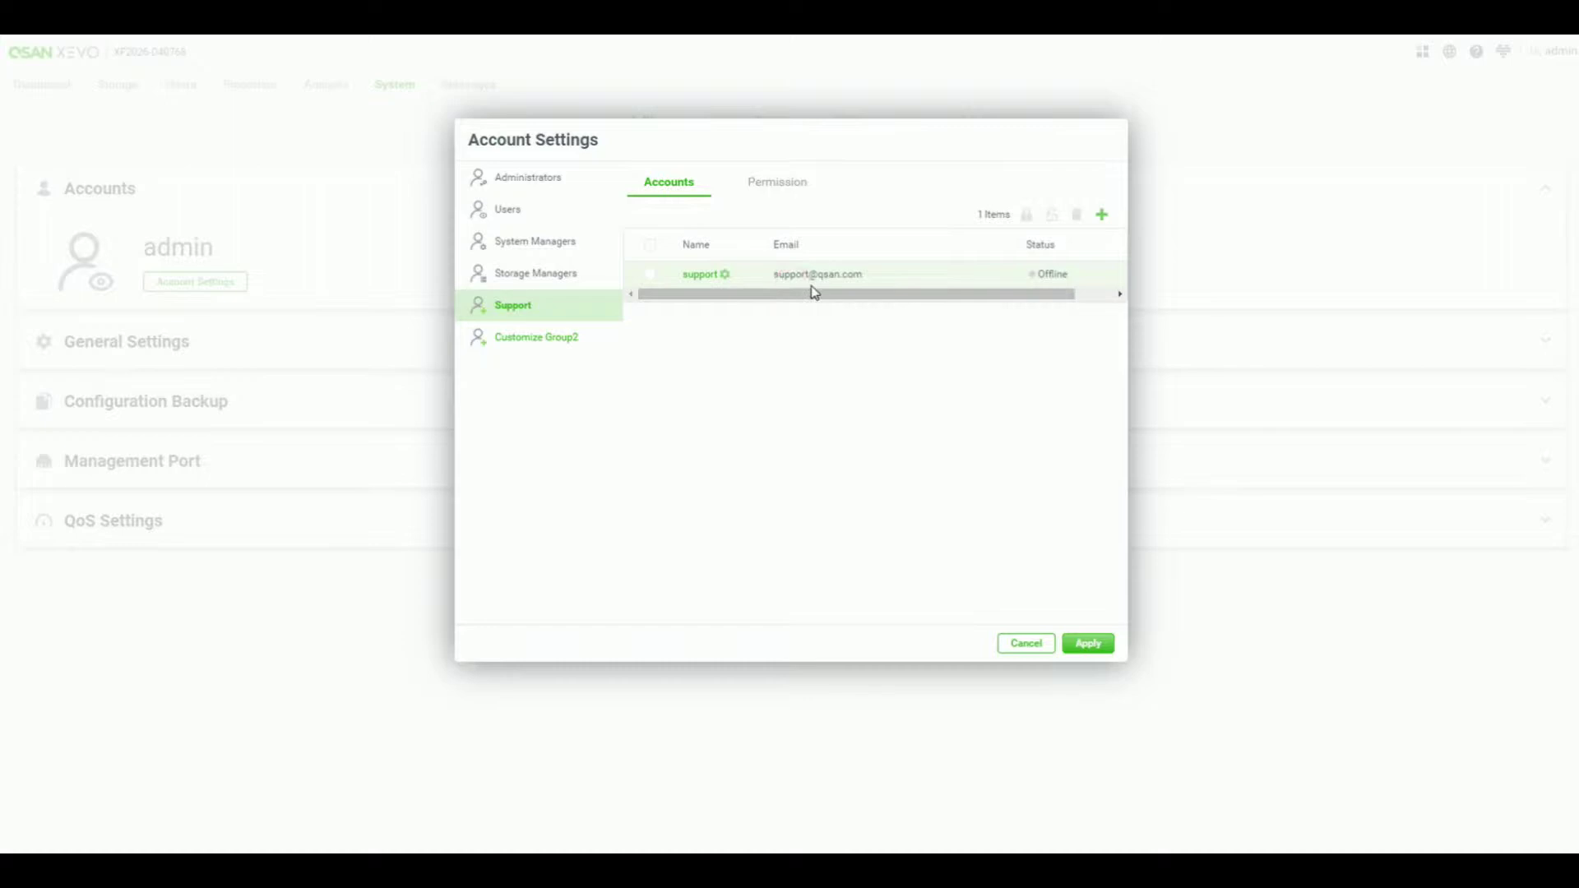
- In the Support group's permissions, give Dashboard, Frame, Storage and Host Read & Write access
click(774, 188)
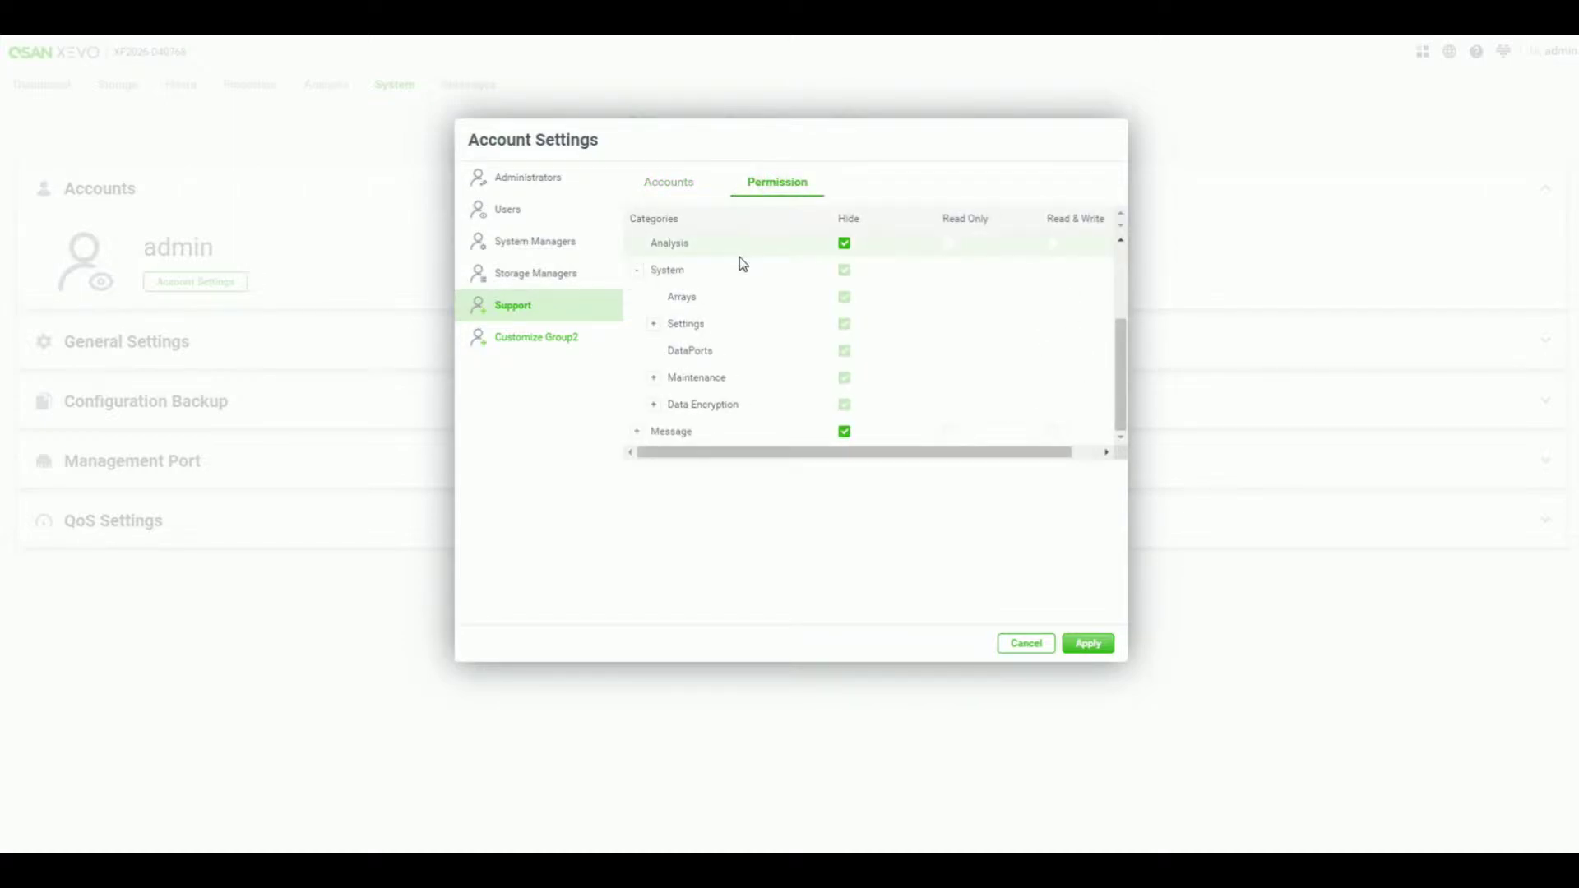
scroll(738, 256, up, 1)
scroll(739, 257, up, 3)
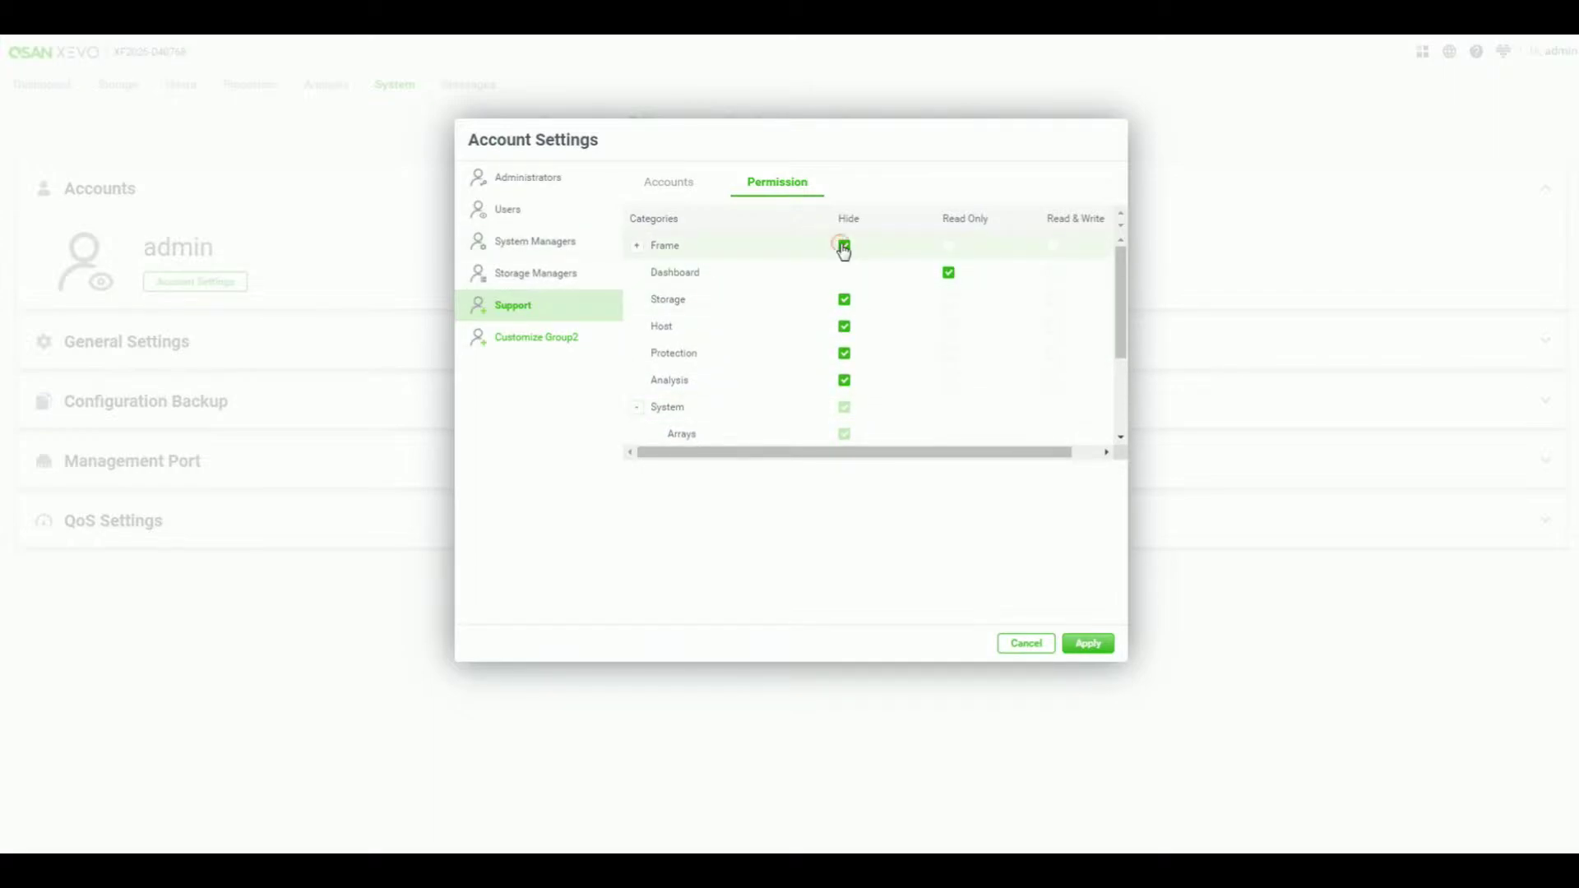
click(950, 247)
click(949, 301)
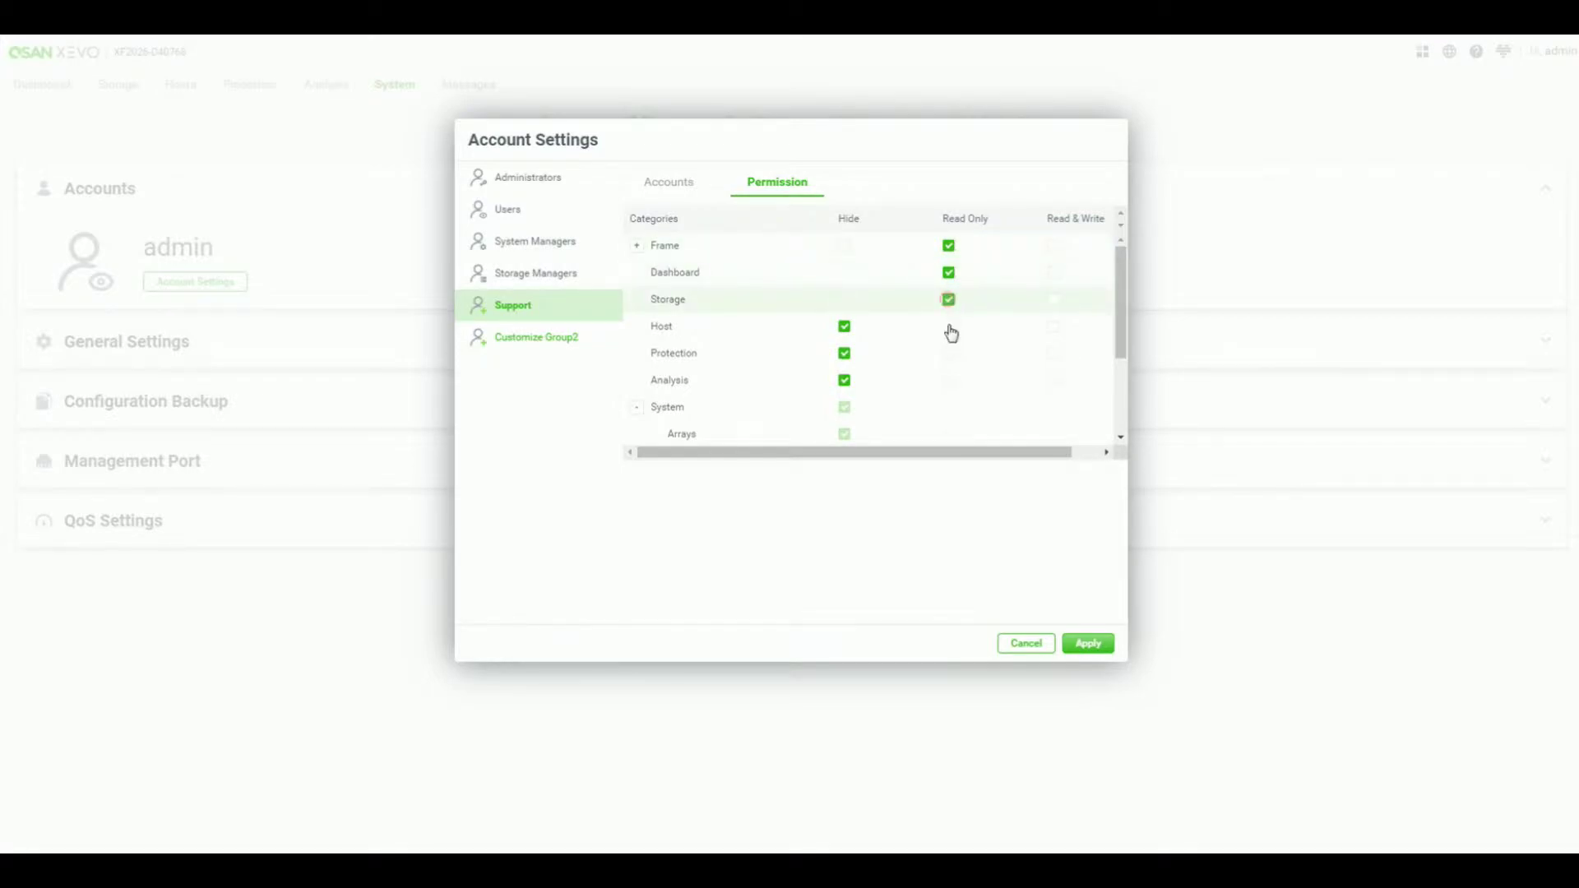
click(950, 331)
click(1053, 272)
click(1053, 245)
click(1054, 301)
click(1054, 328)
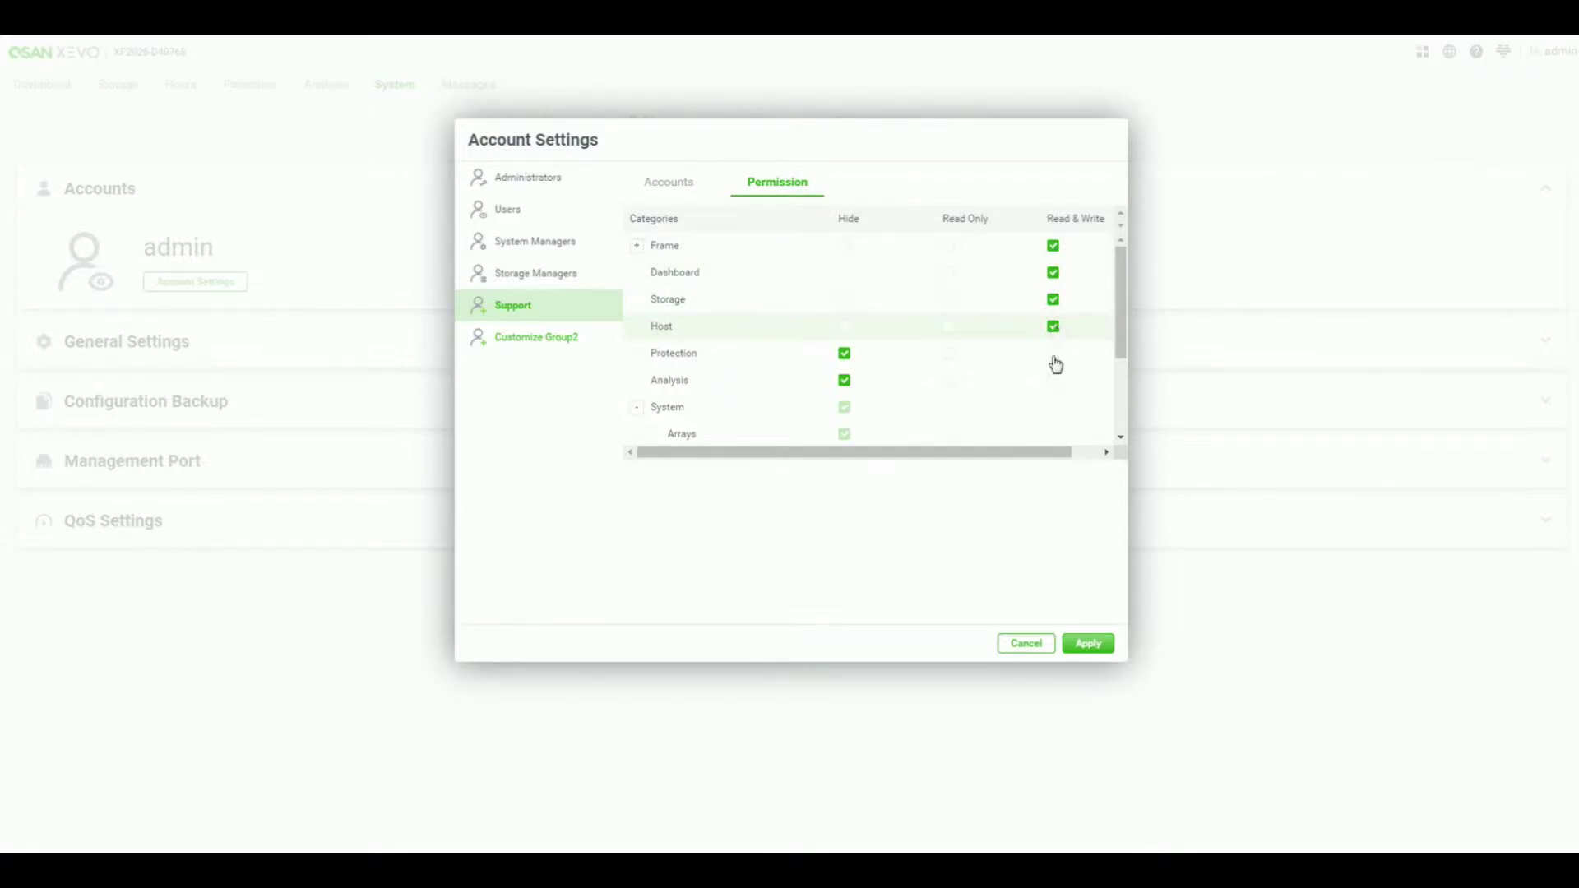
scroll(1054, 375, down, 1)
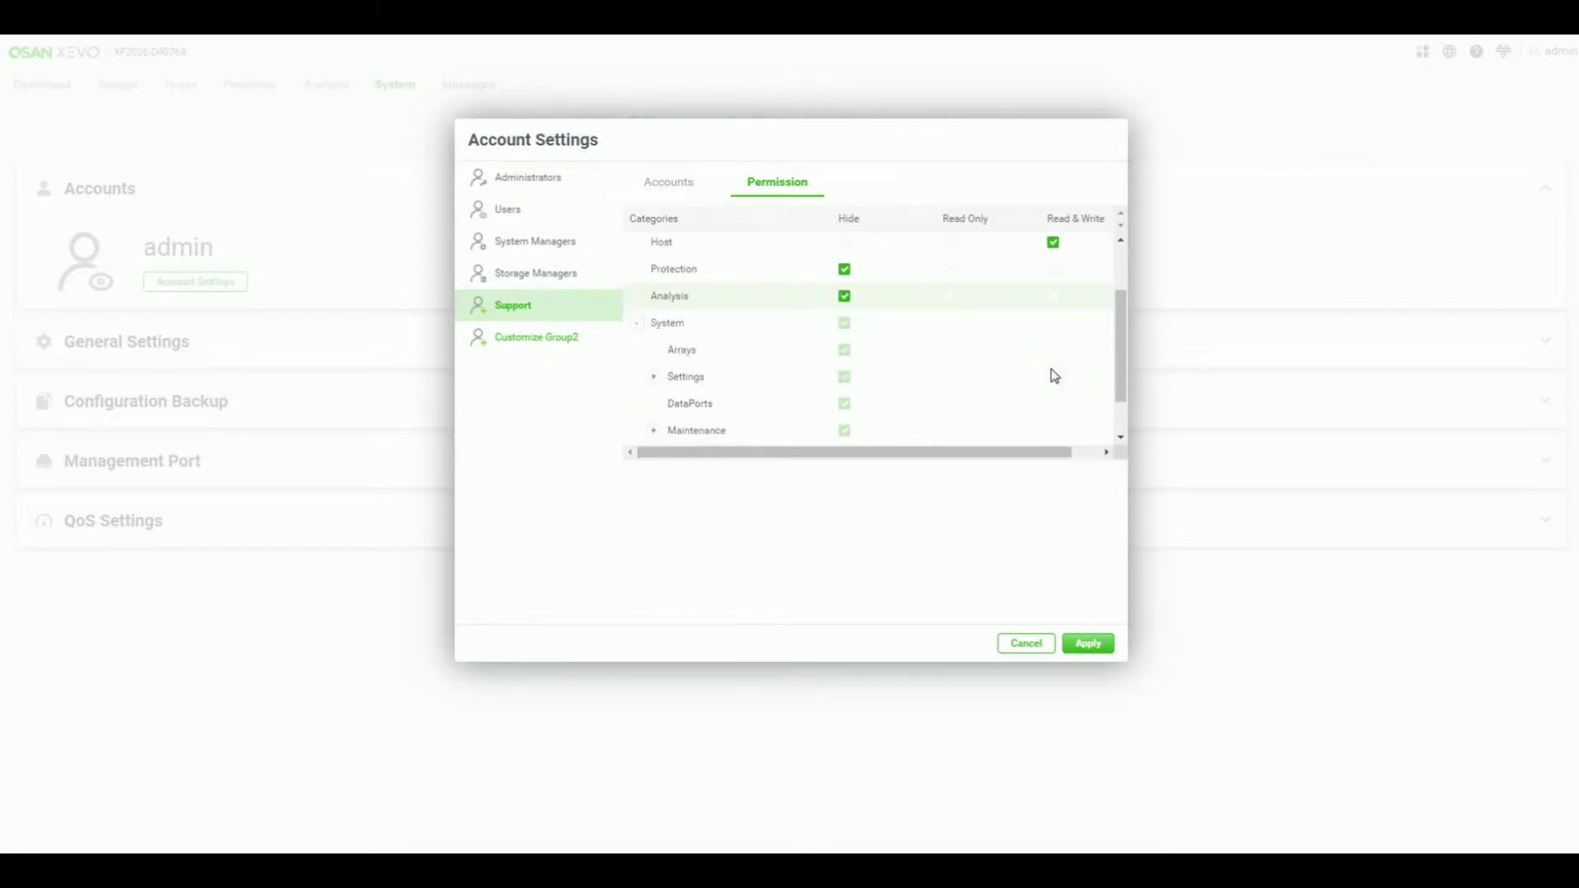
scroll(1054, 376, up, 1)
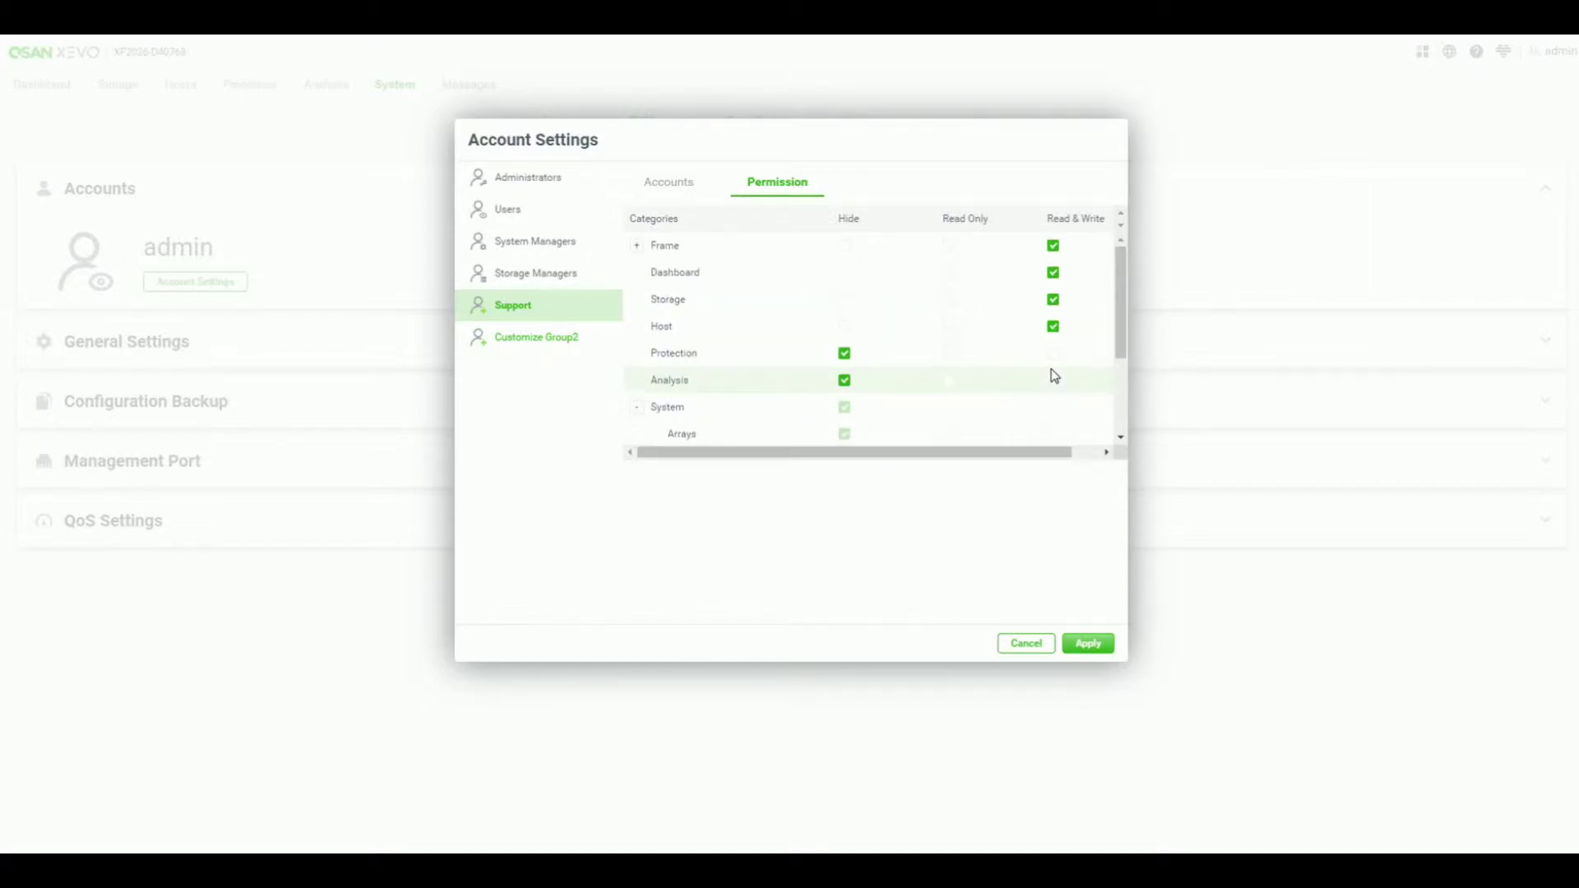
- Hide Host, make Storage Read Only, grant Message Log Read & Write, and apply
click(844, 326)
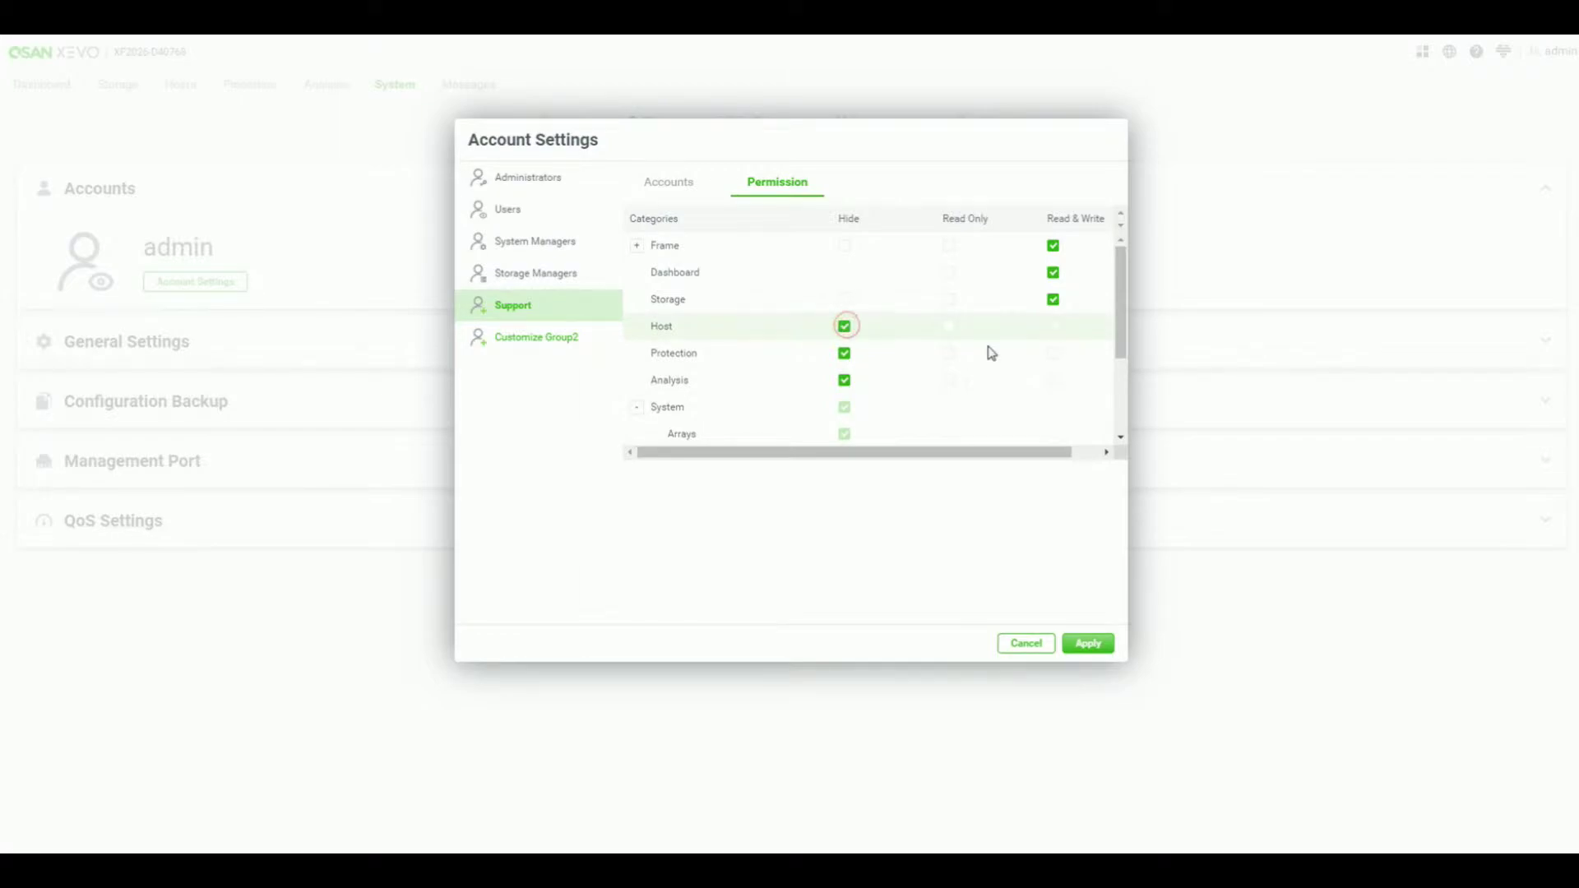
click(948, 299)
scroll(964, 361, down, 2)
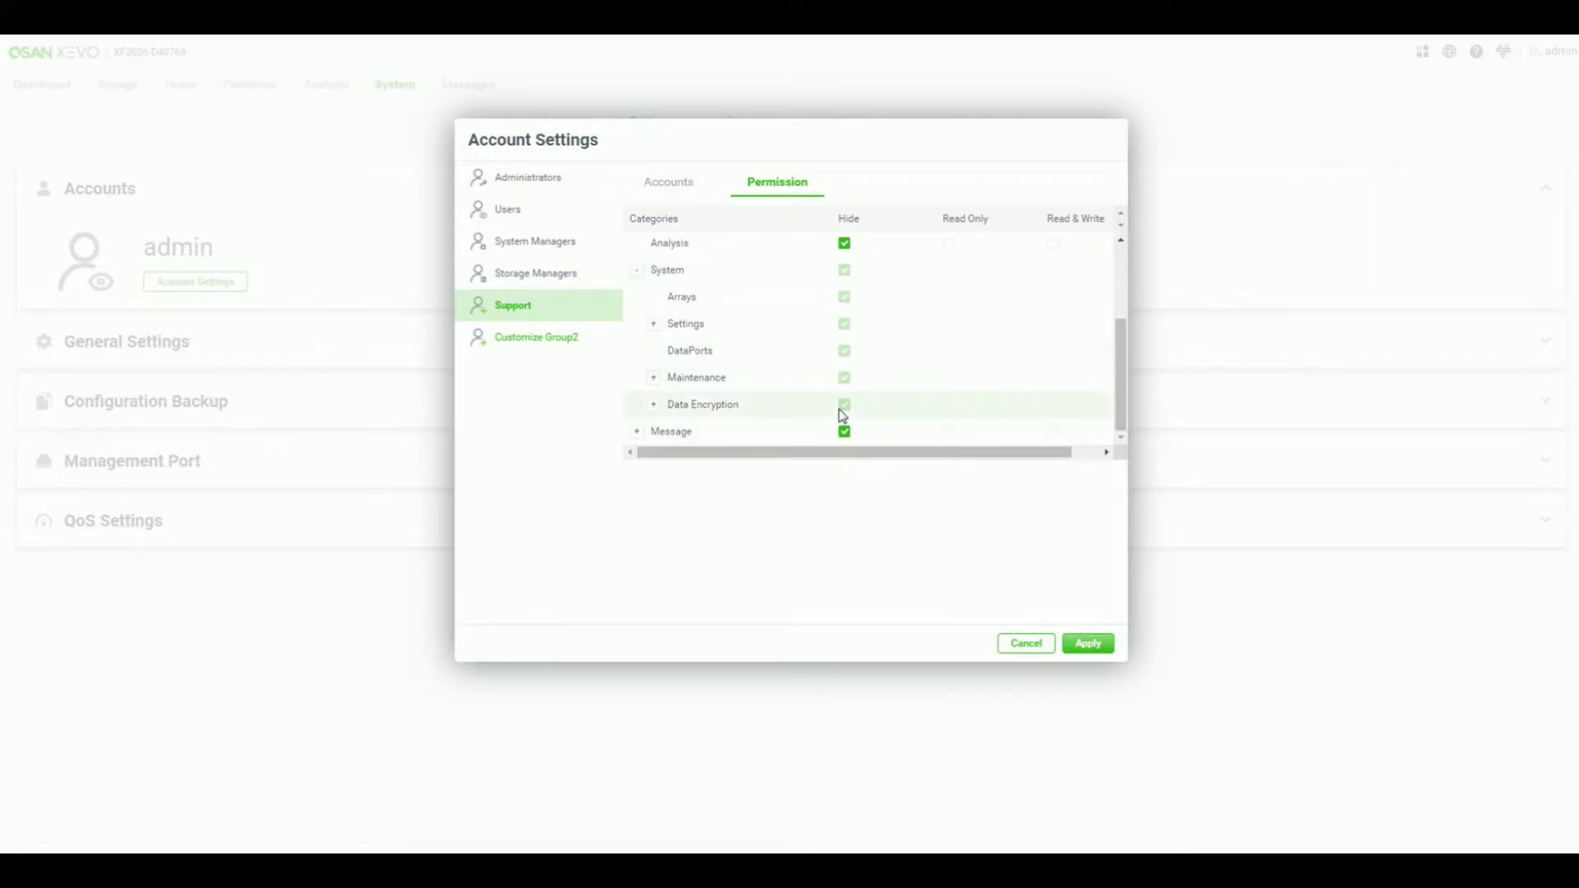
click(636, 436)
scroll(761, 373, down, 1)
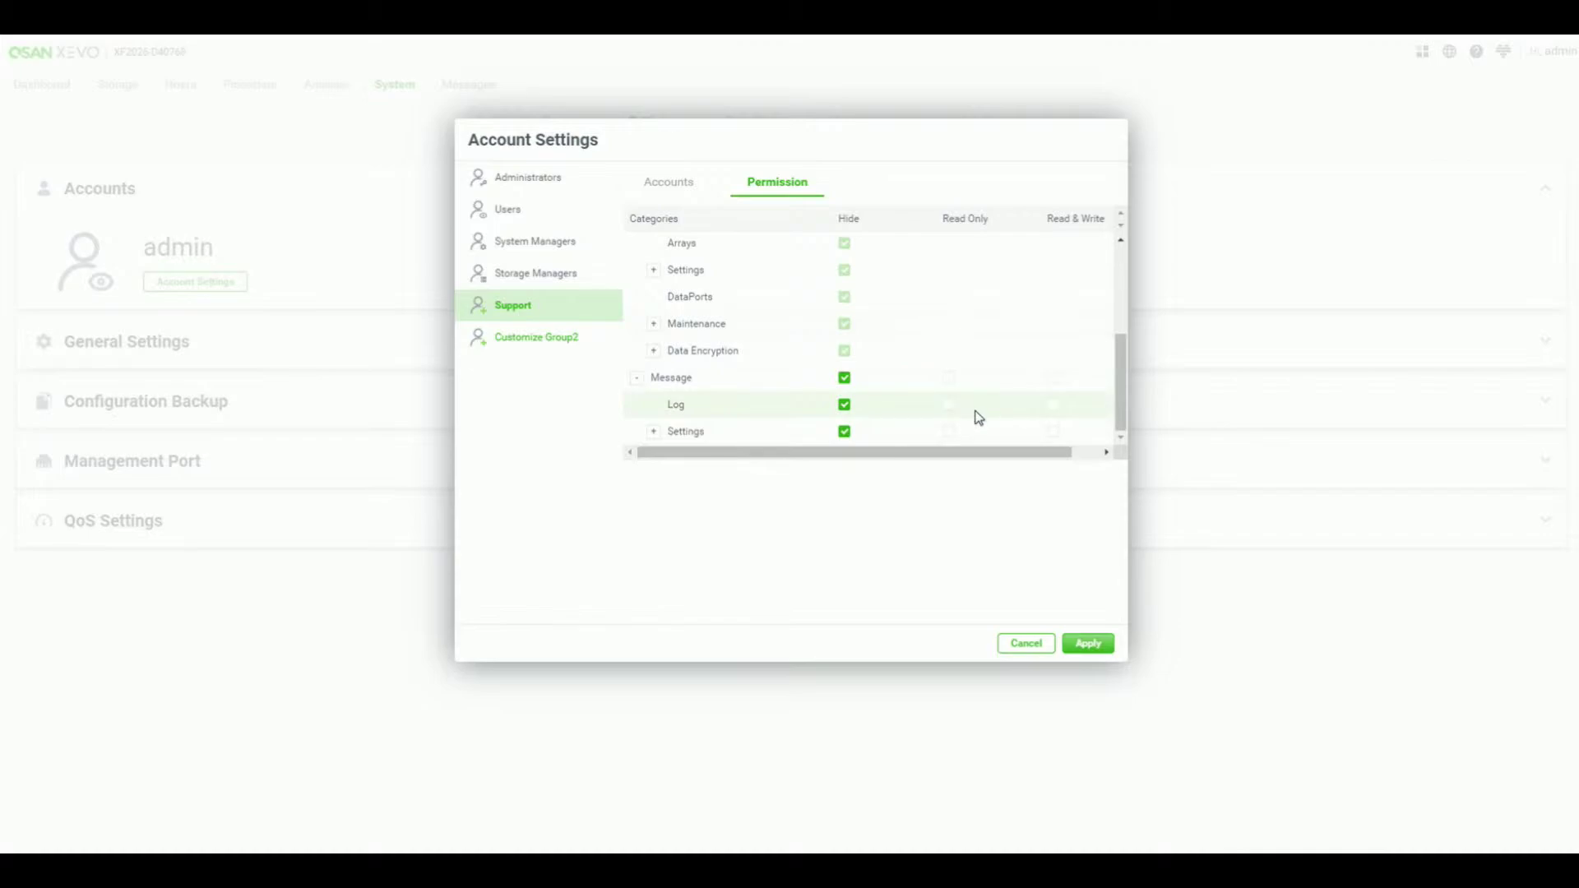
click(1052, 409)
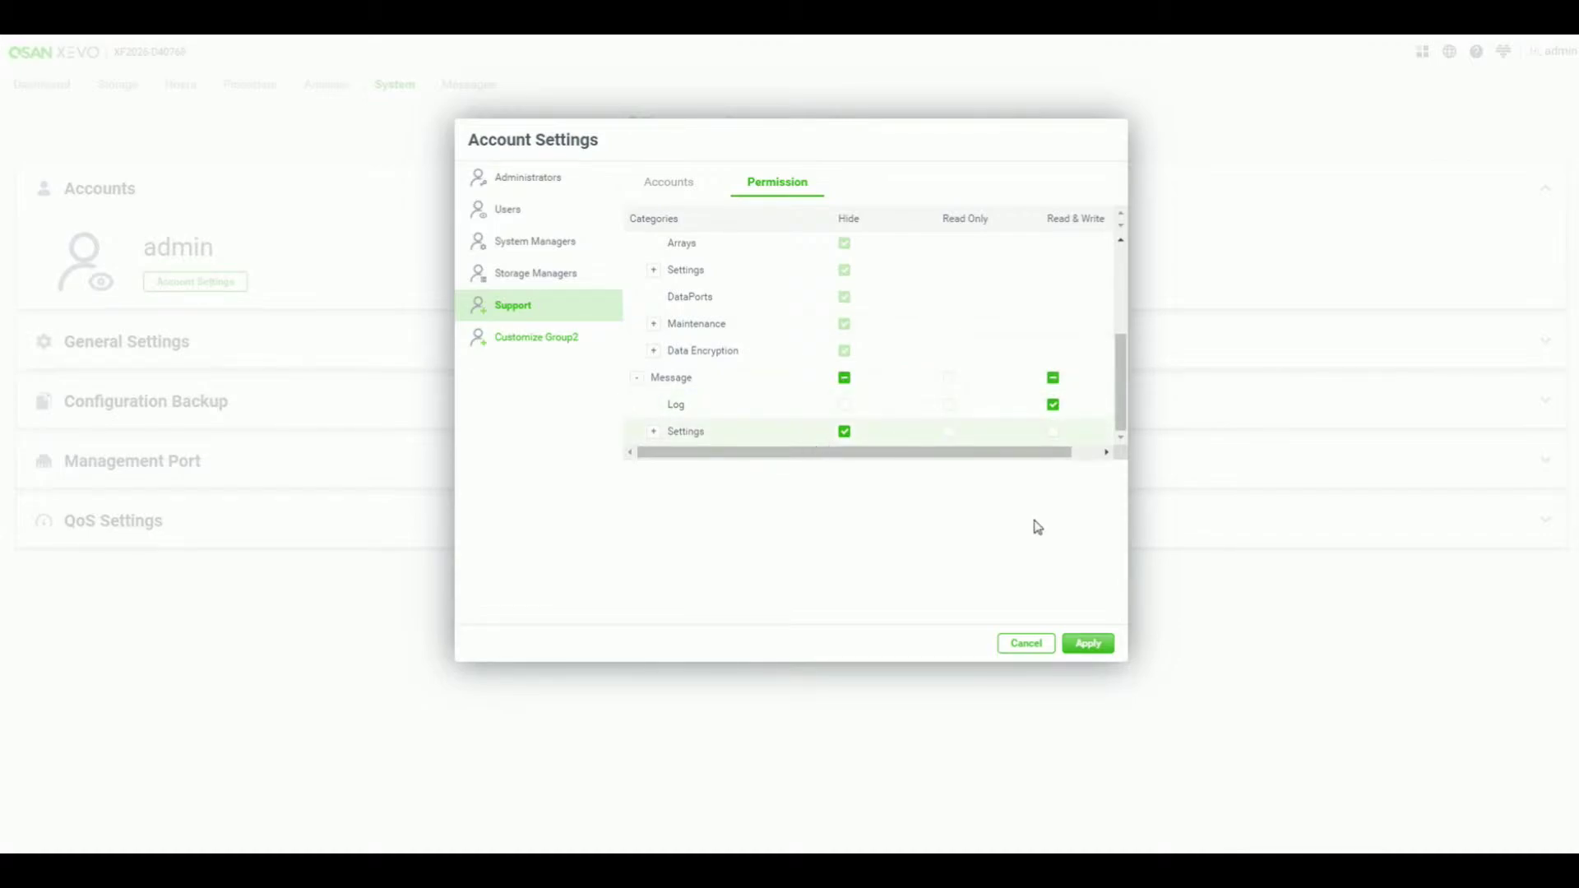
click(1088, 644)
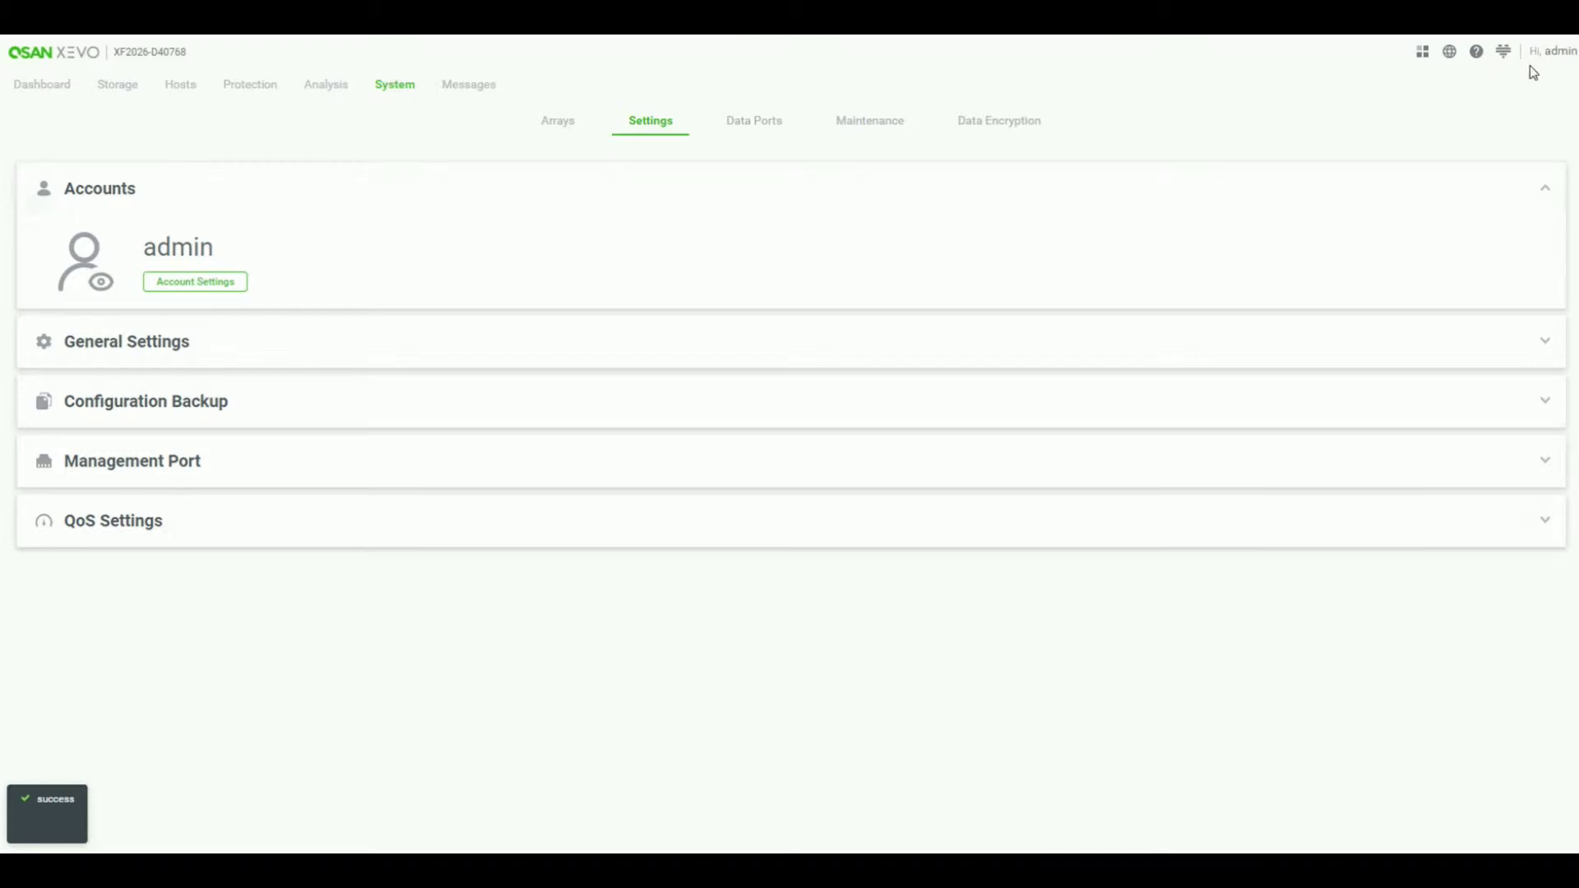
- Log out of the admin account
click(1555, 58)
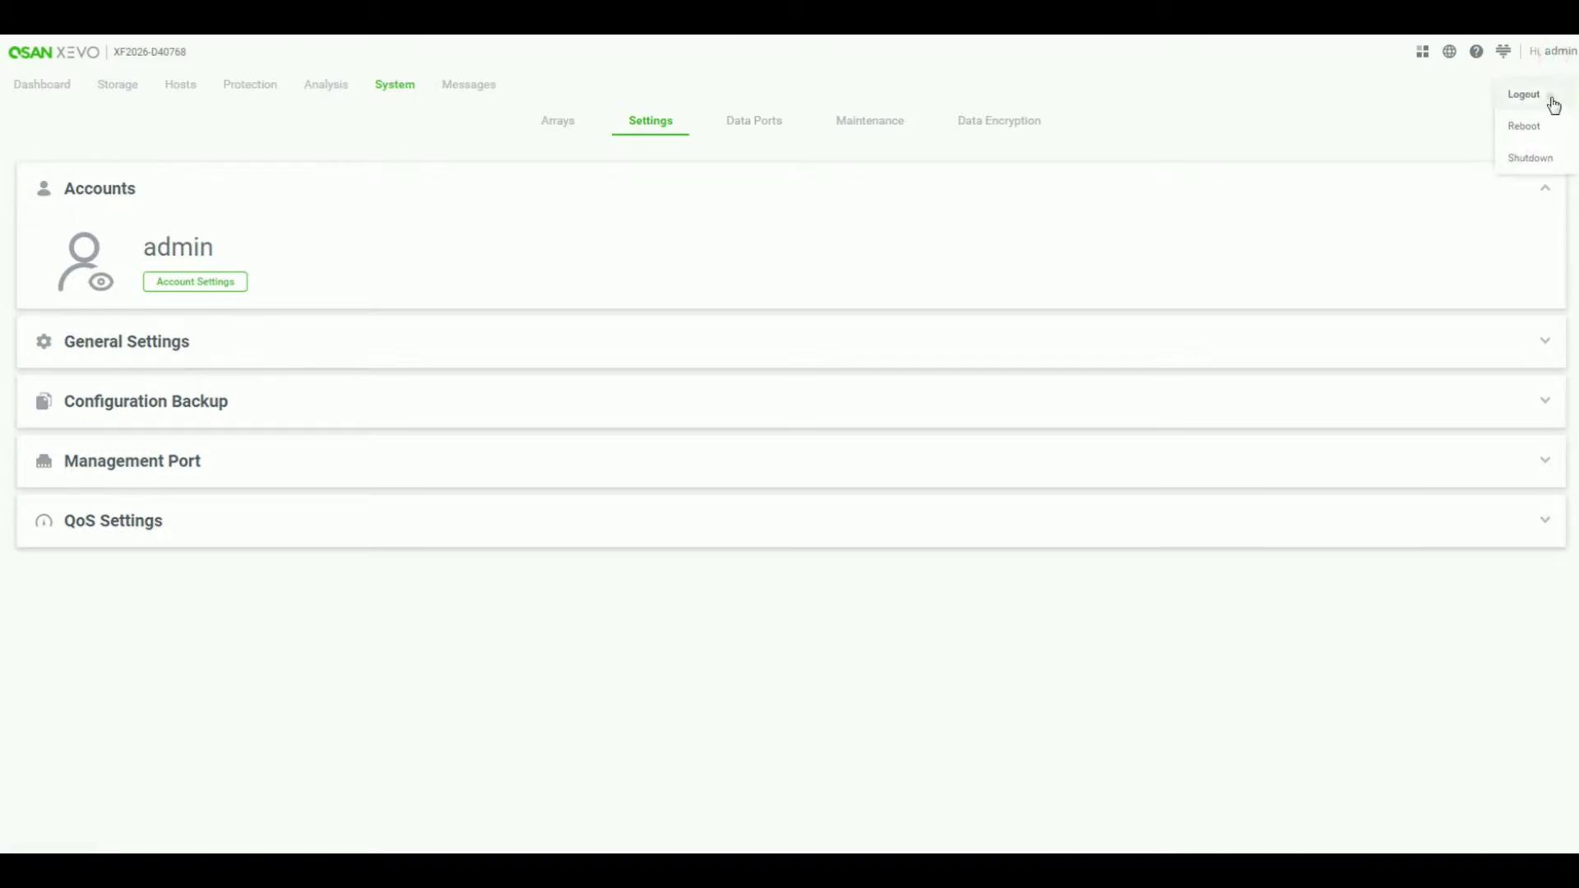
click(1549, 97)
click(931, 216)
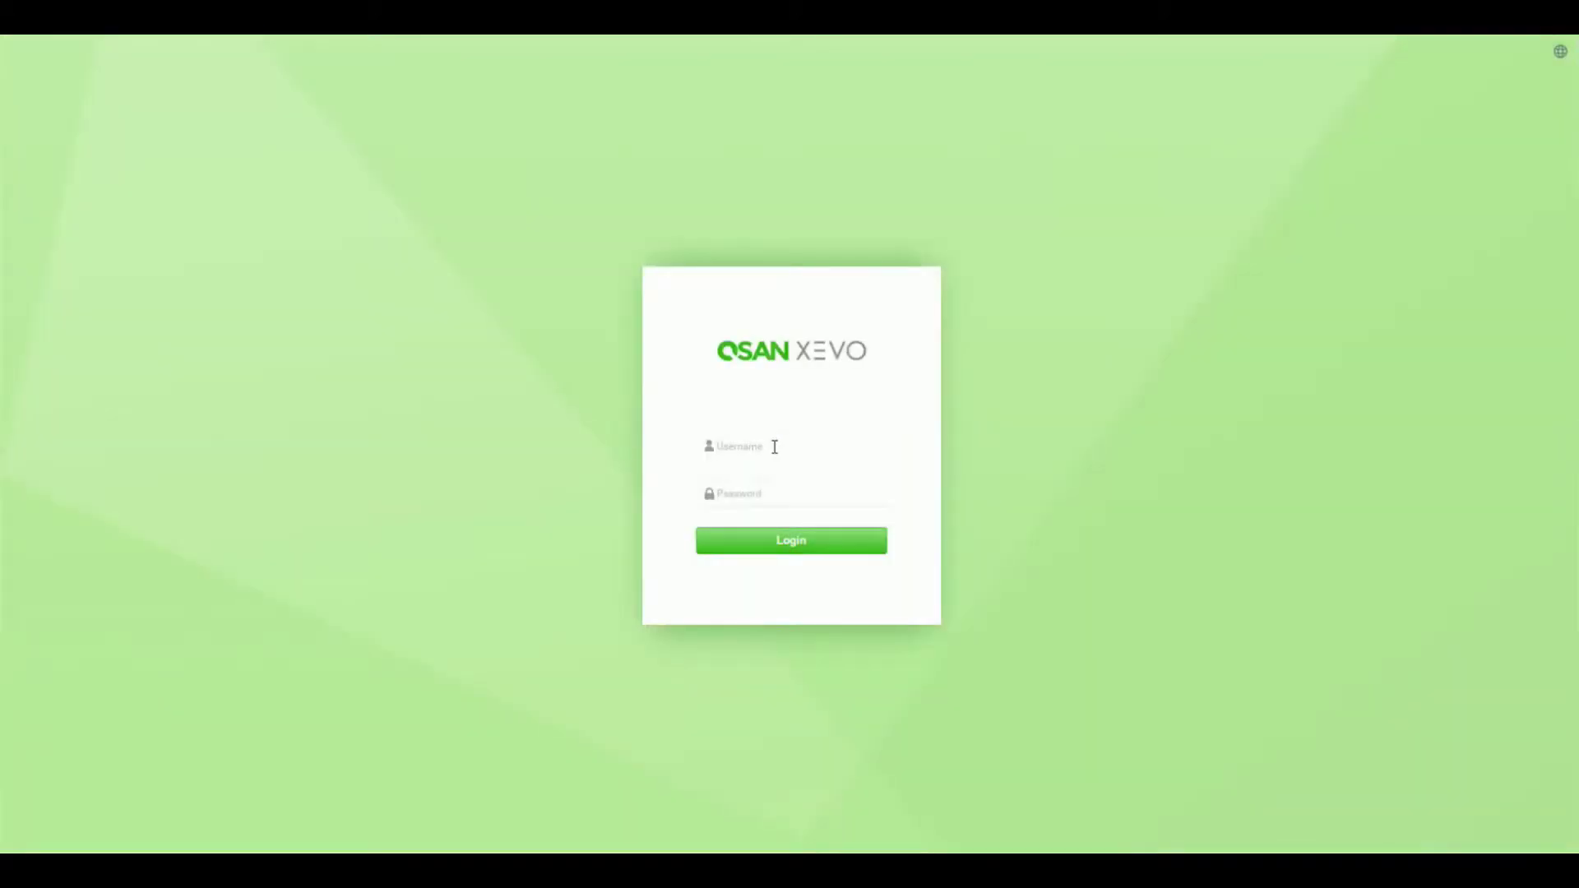
- Log in as the 'support' user with its password
click(757, 446)
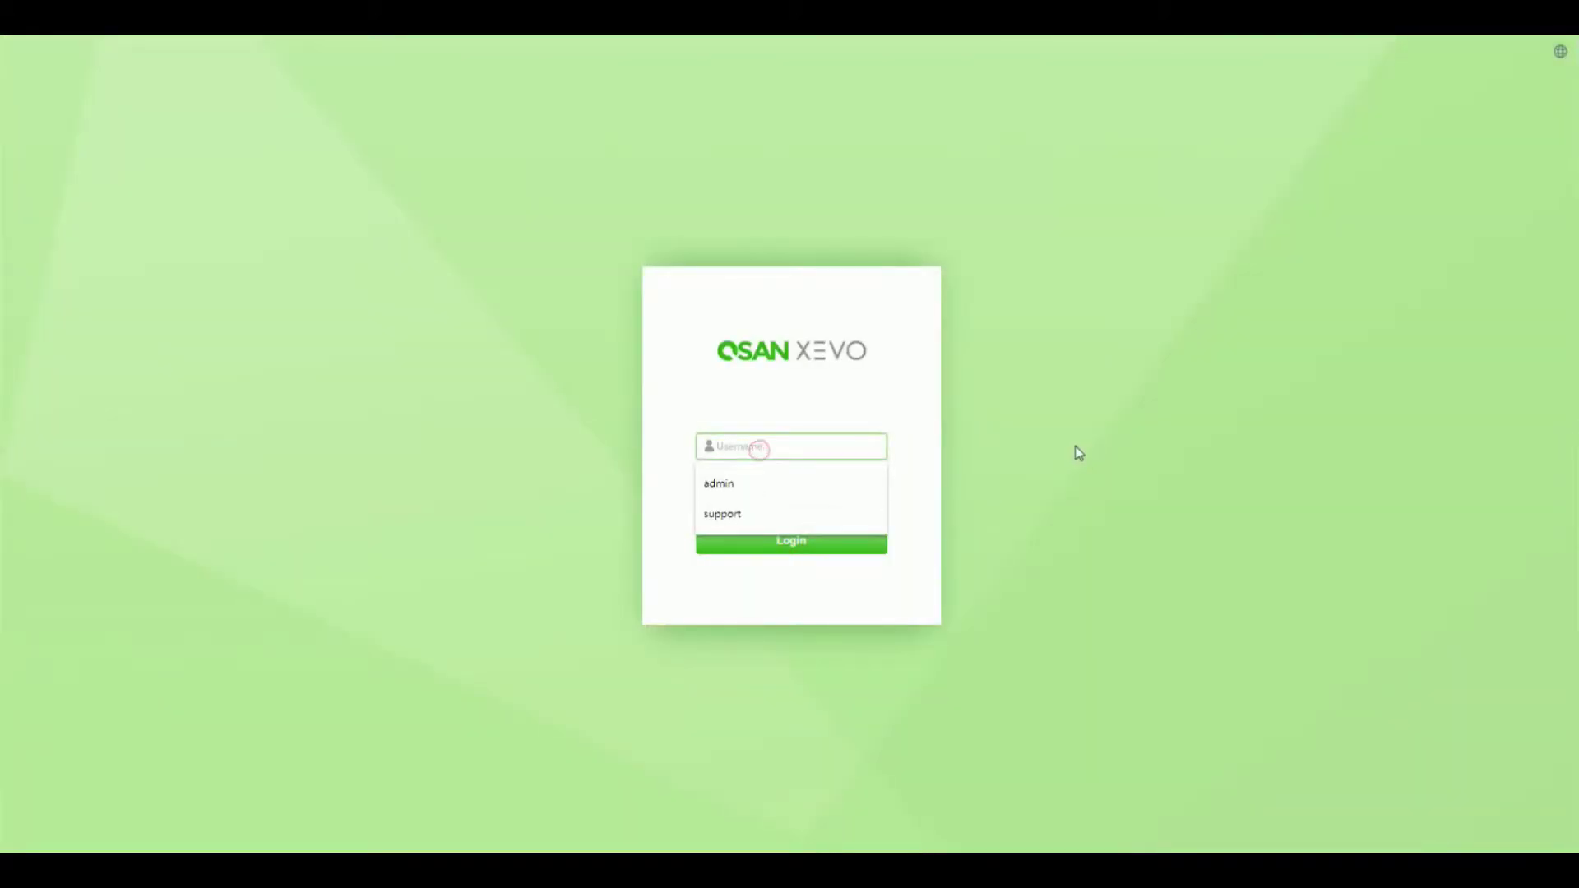
text(support)
key(Tab)
text(•••)
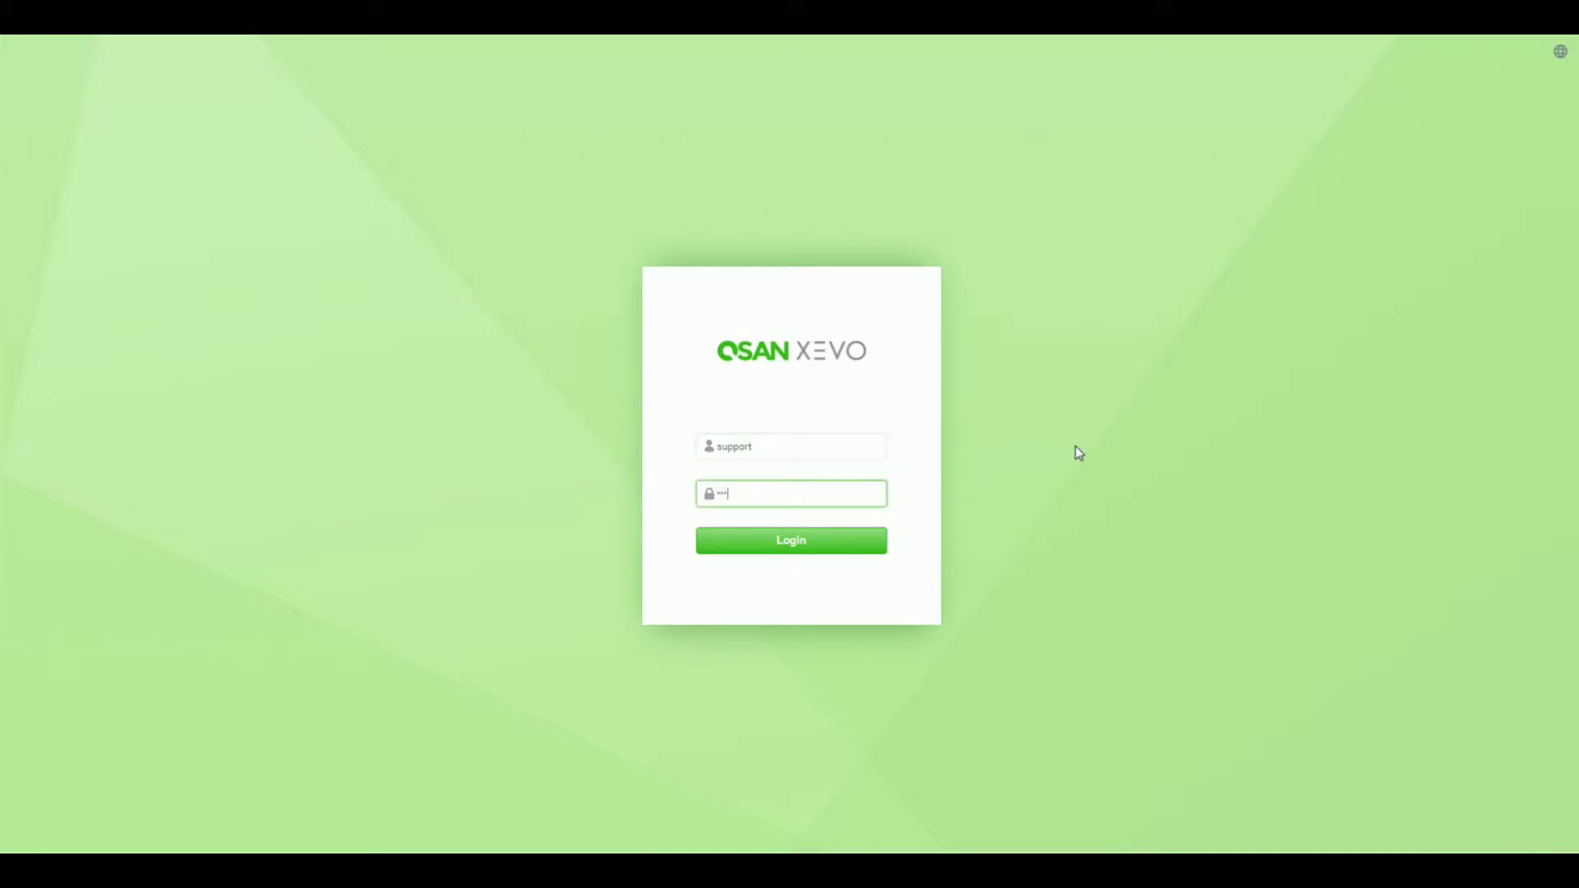
text(•)
key(Return)
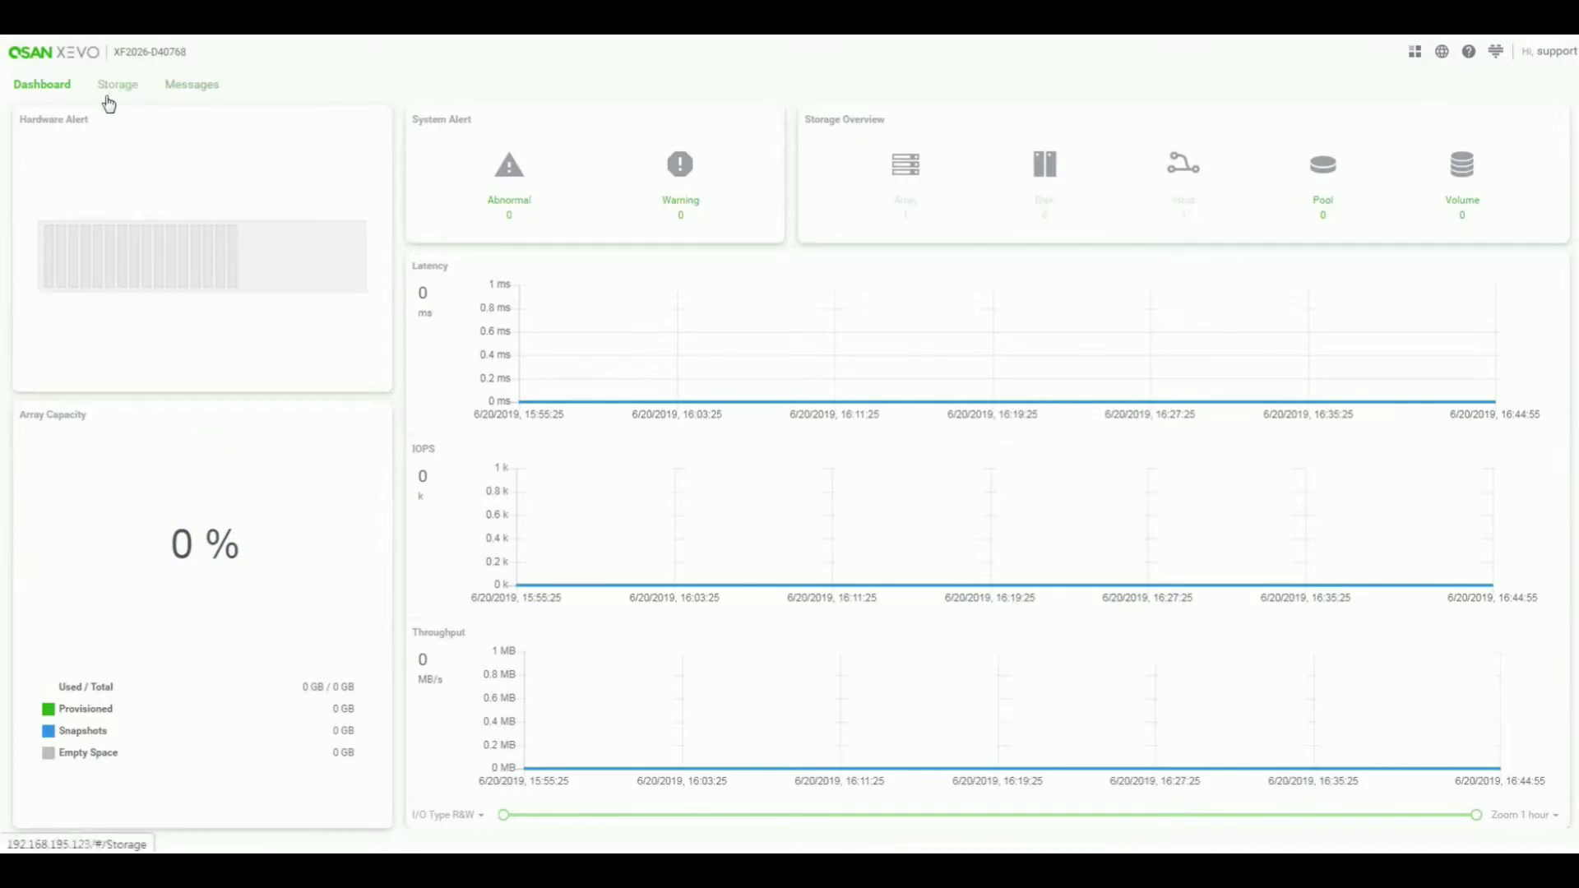
- View the Messages log as the support user, then log out
click(206, 97)
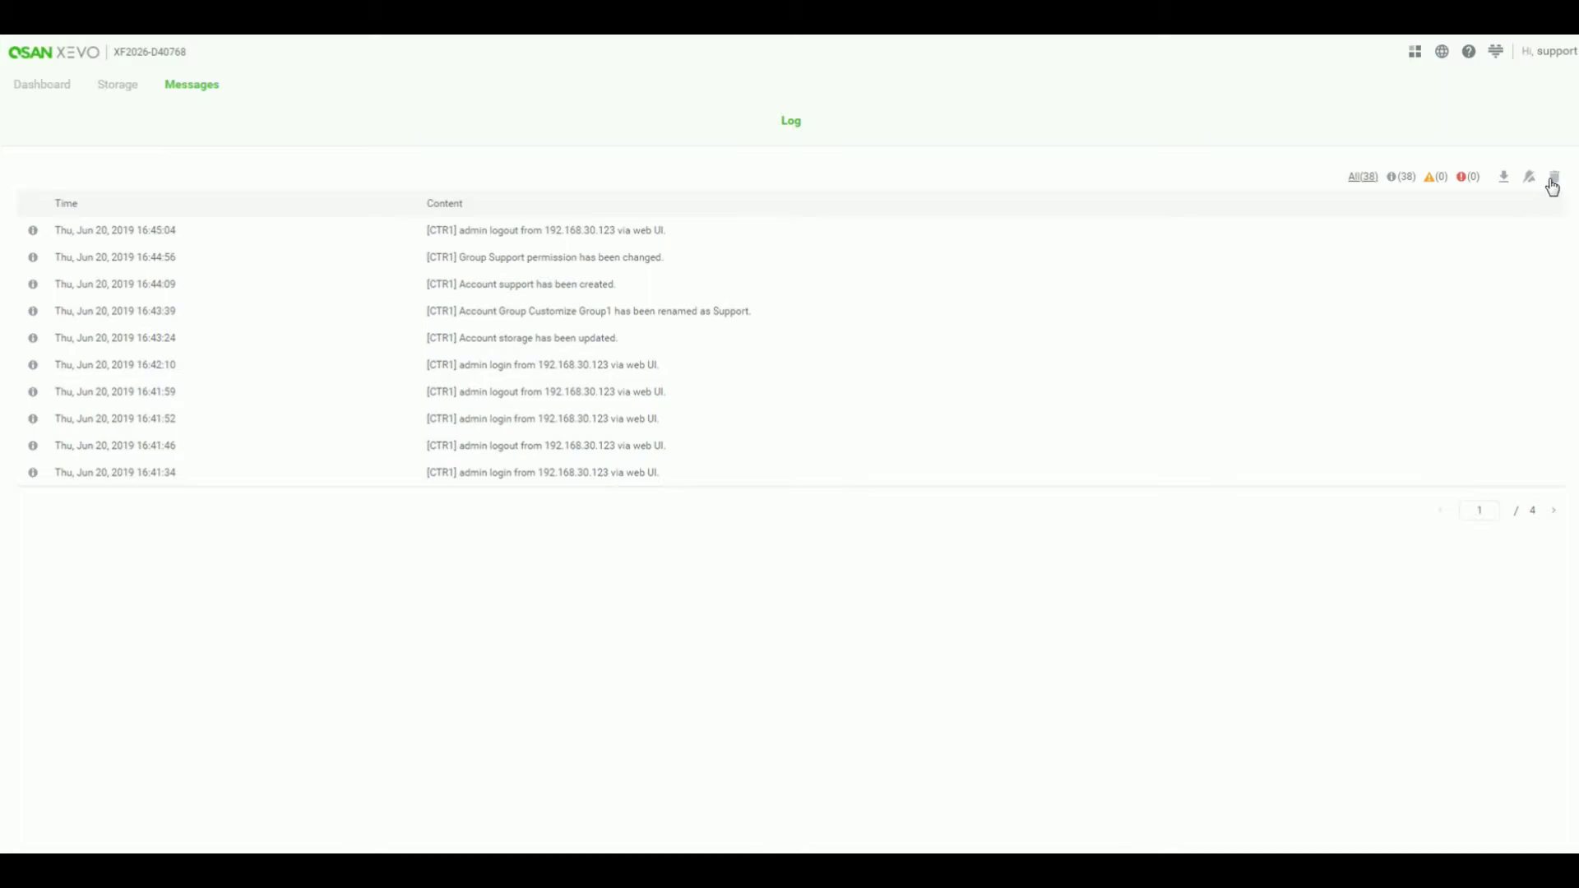
click(1560, 61)
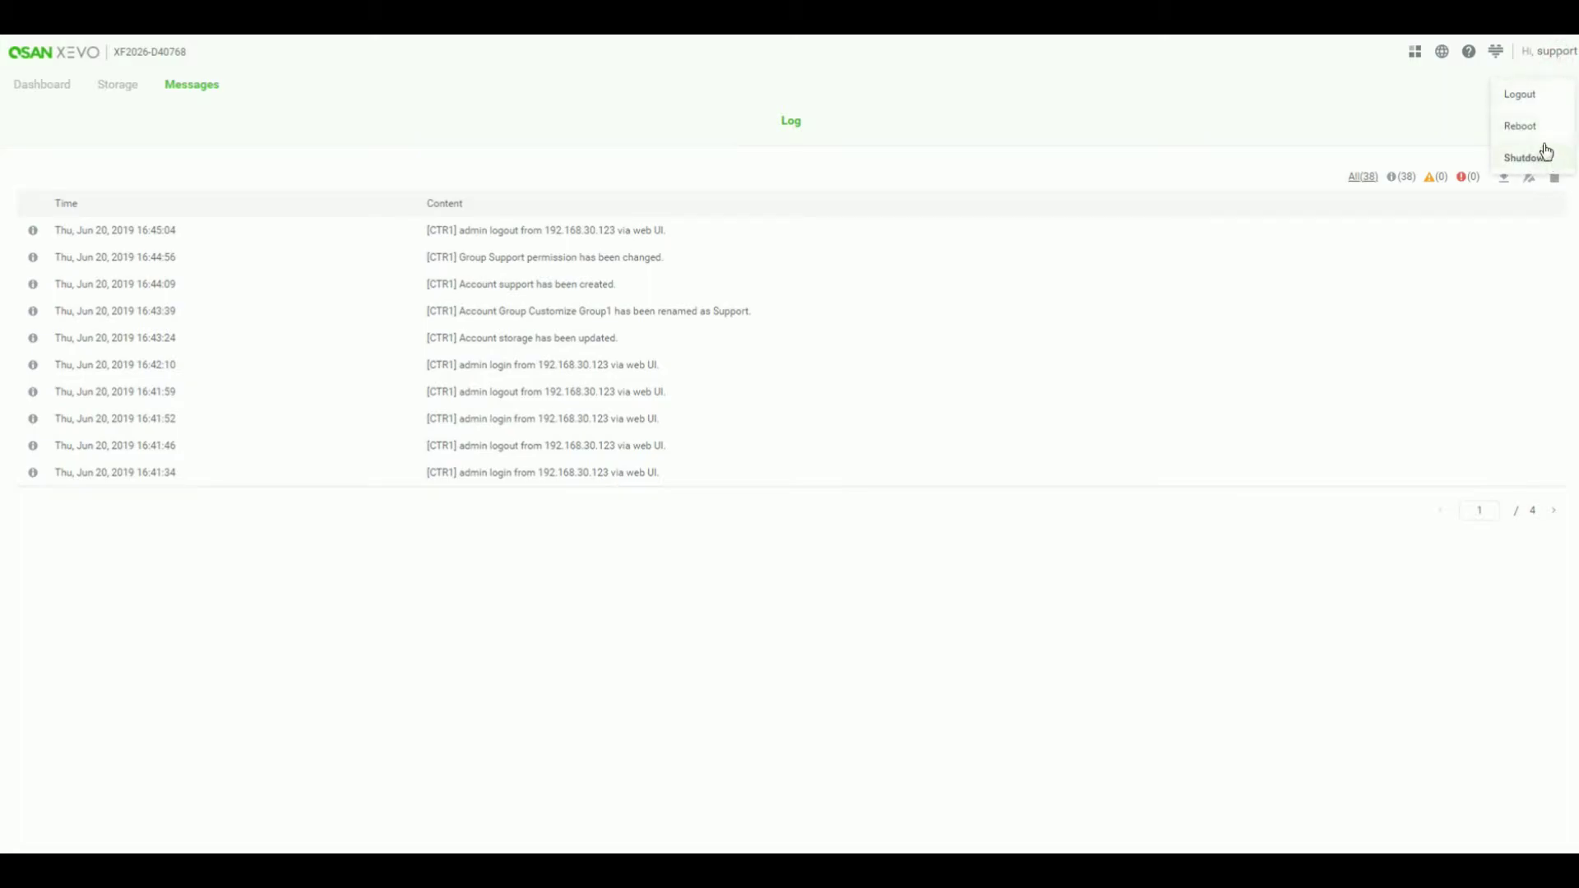
click(1538, 94)
click(947, 213)
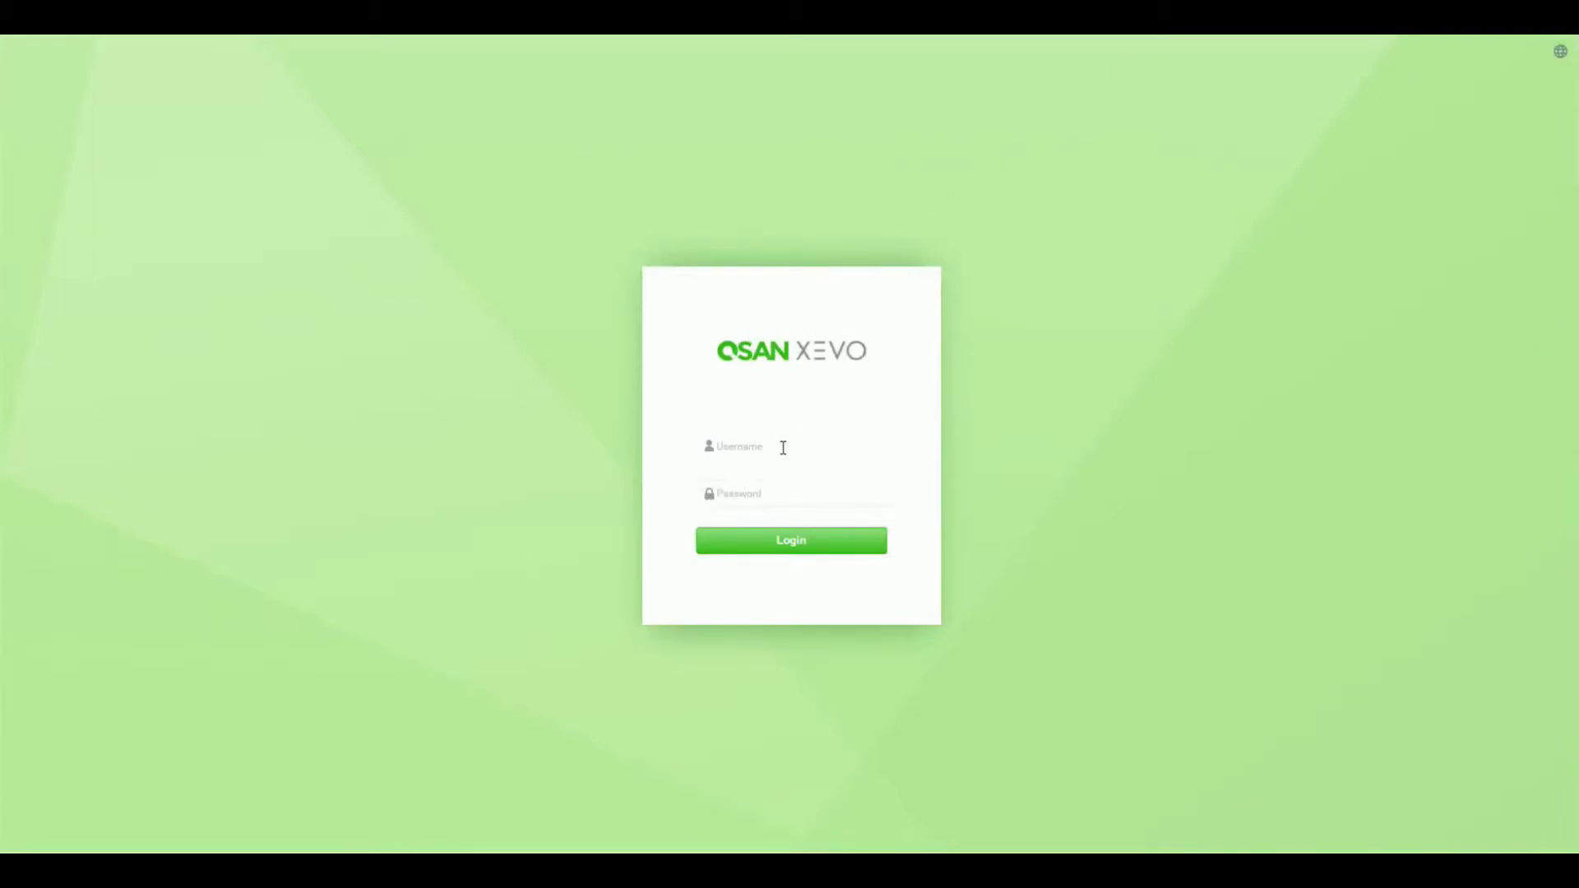
- Log back in as admin and go to the System Settings page
click(775, 458)
click(776, 481)
click(774, 494)
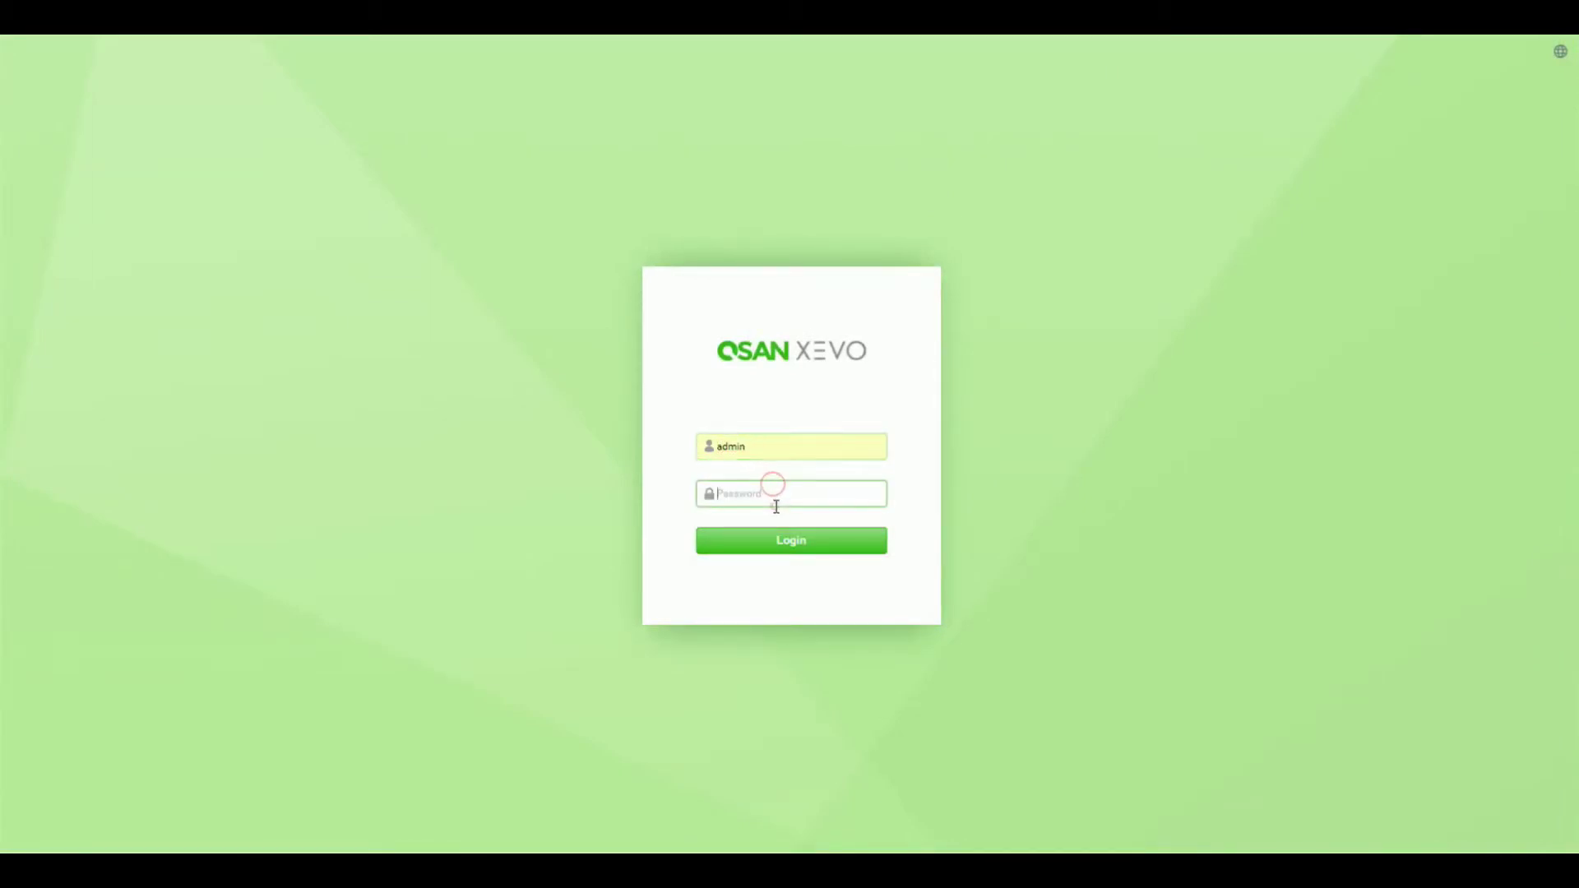
text(••)
key(Return)
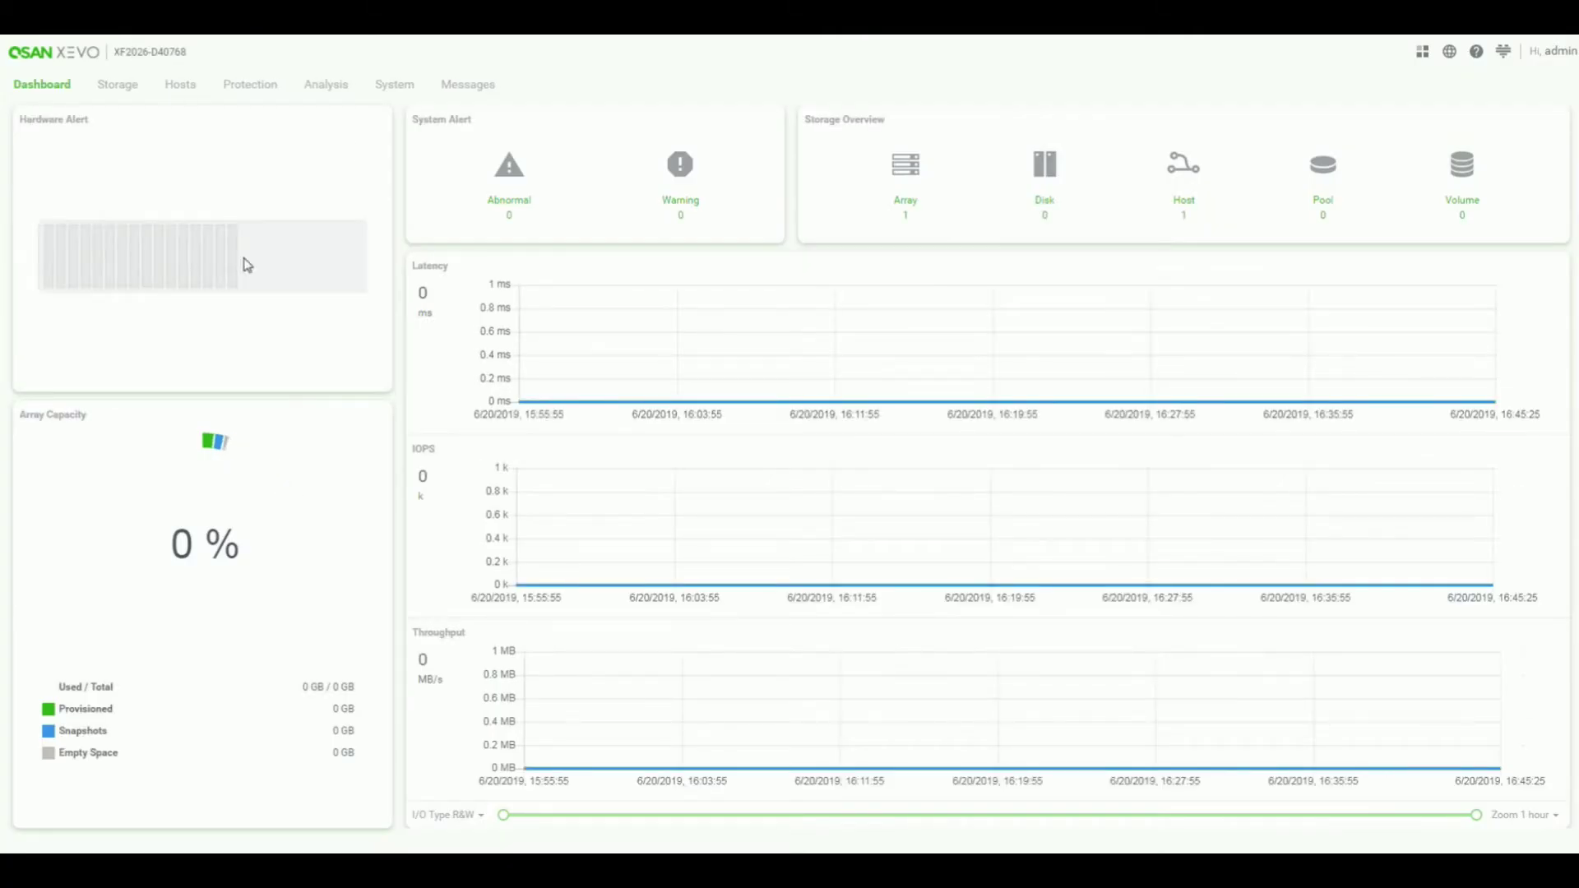
click(386, 89)
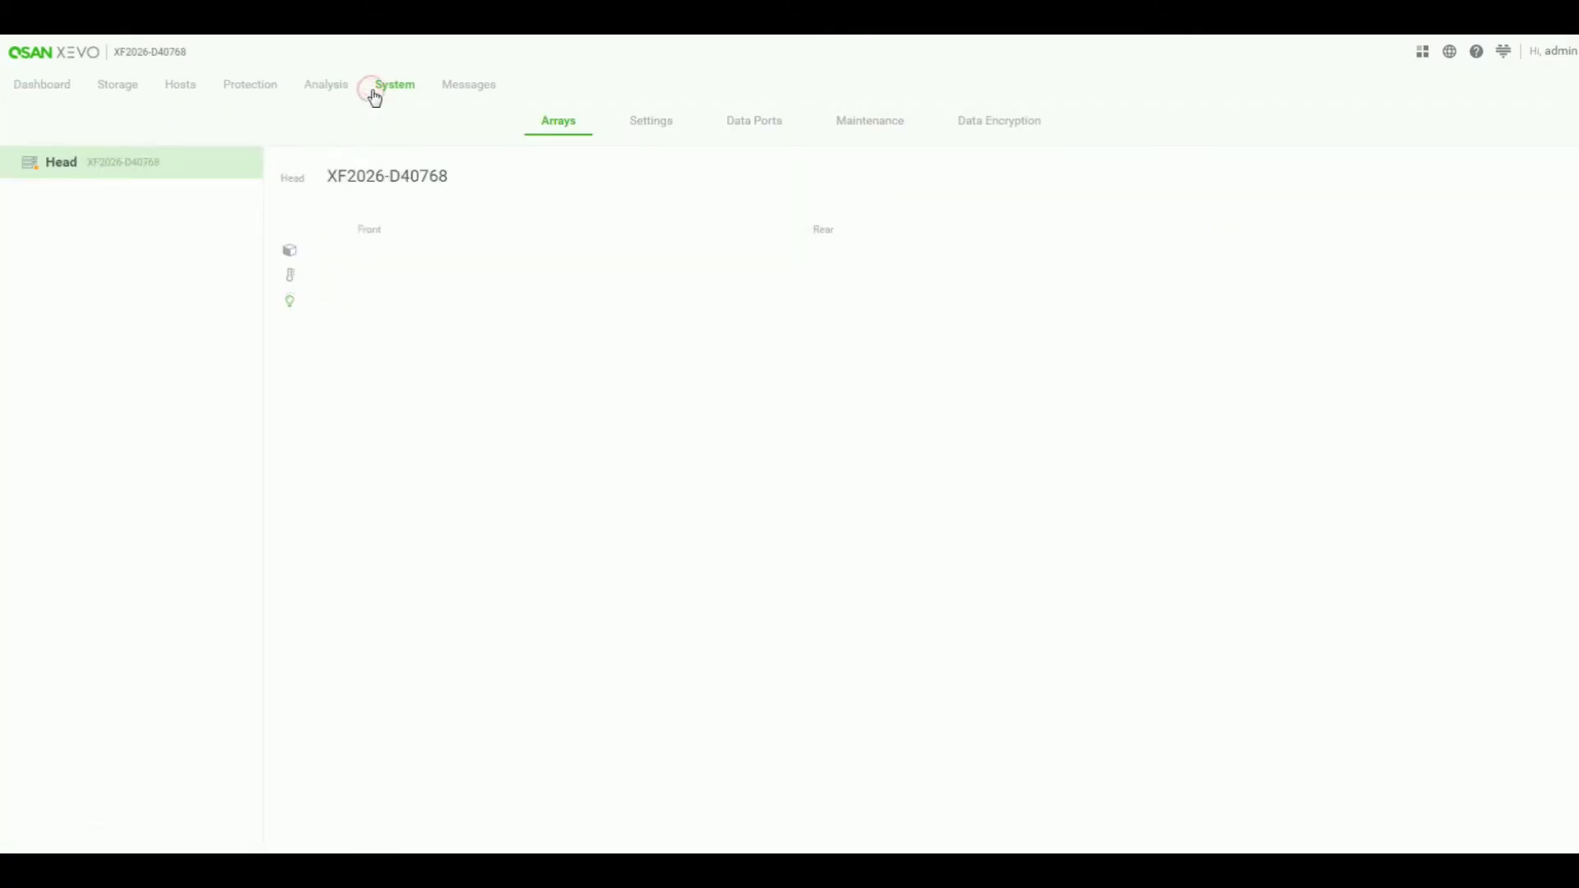
click(650, 122)
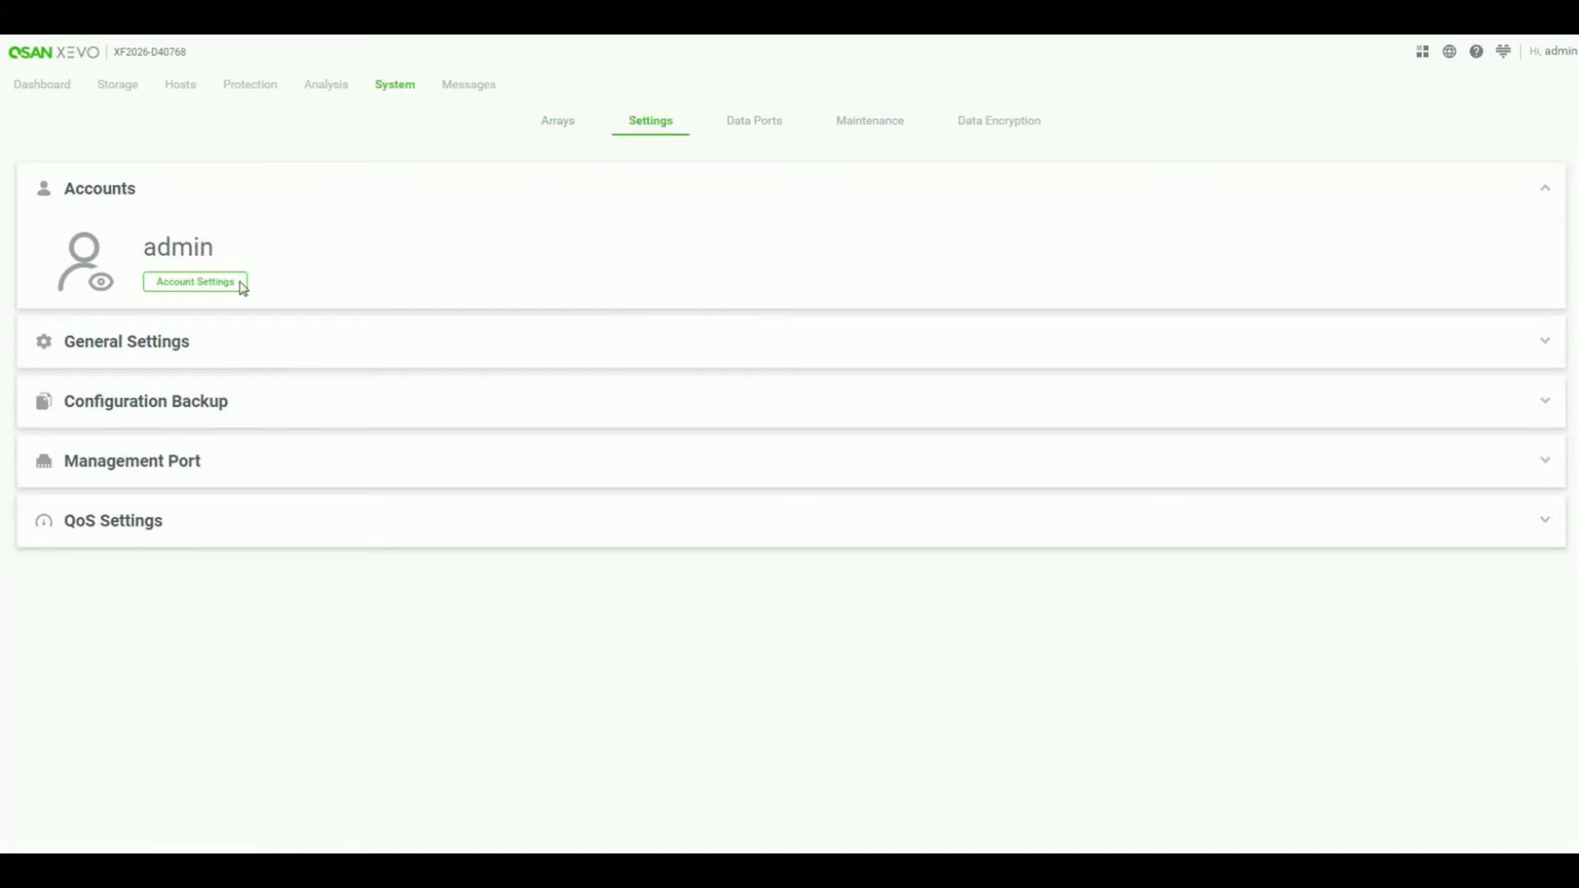
- Disable the support account in the Support group's account settings
click(195, 282)
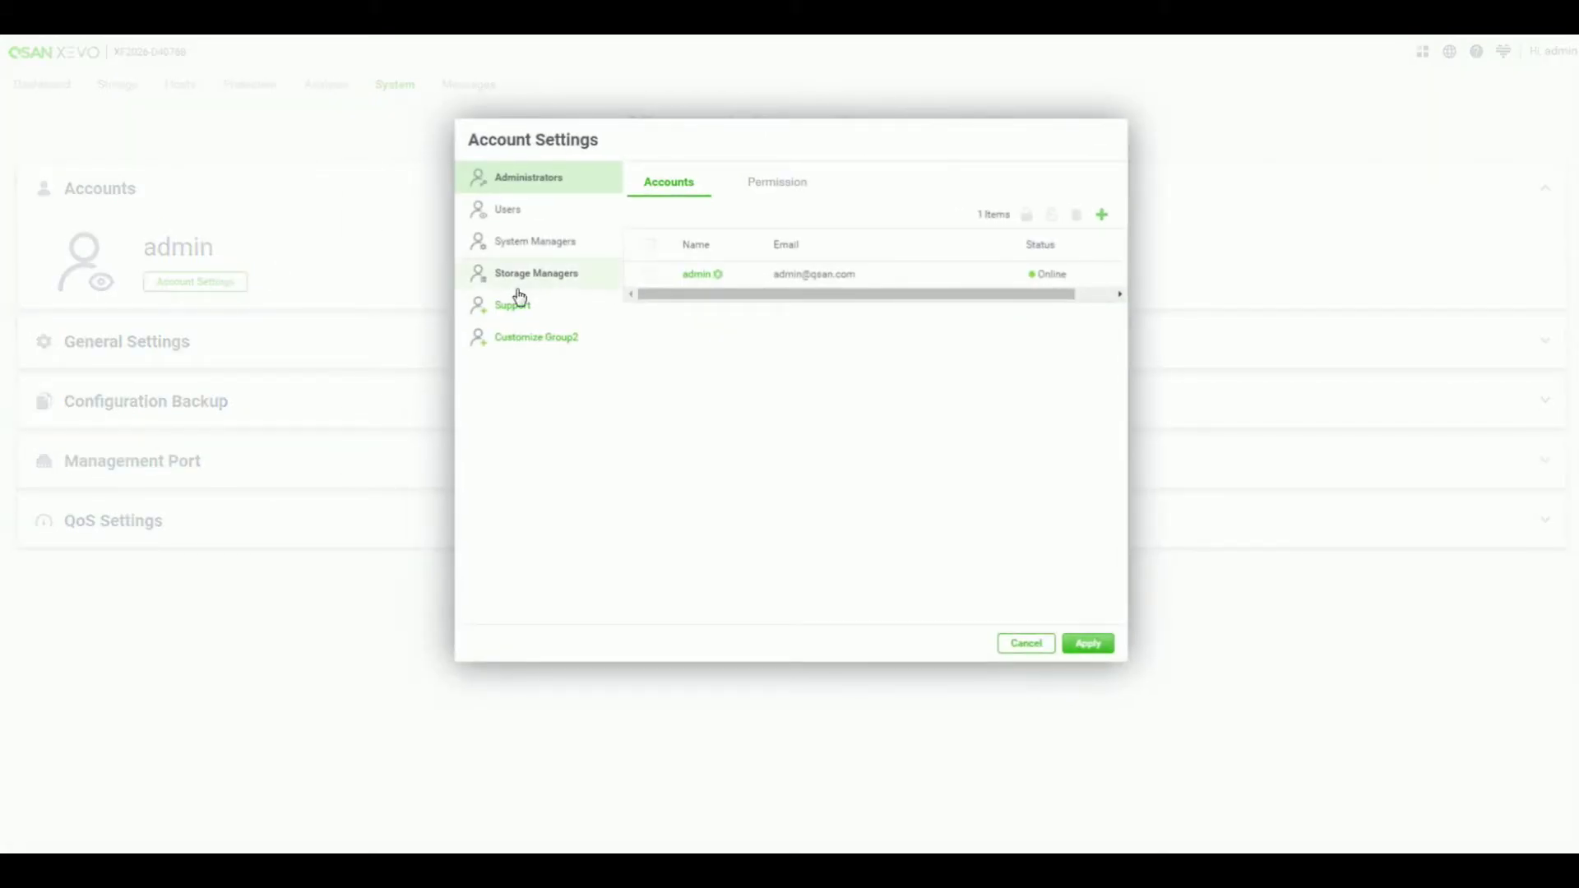
click(532, 310)
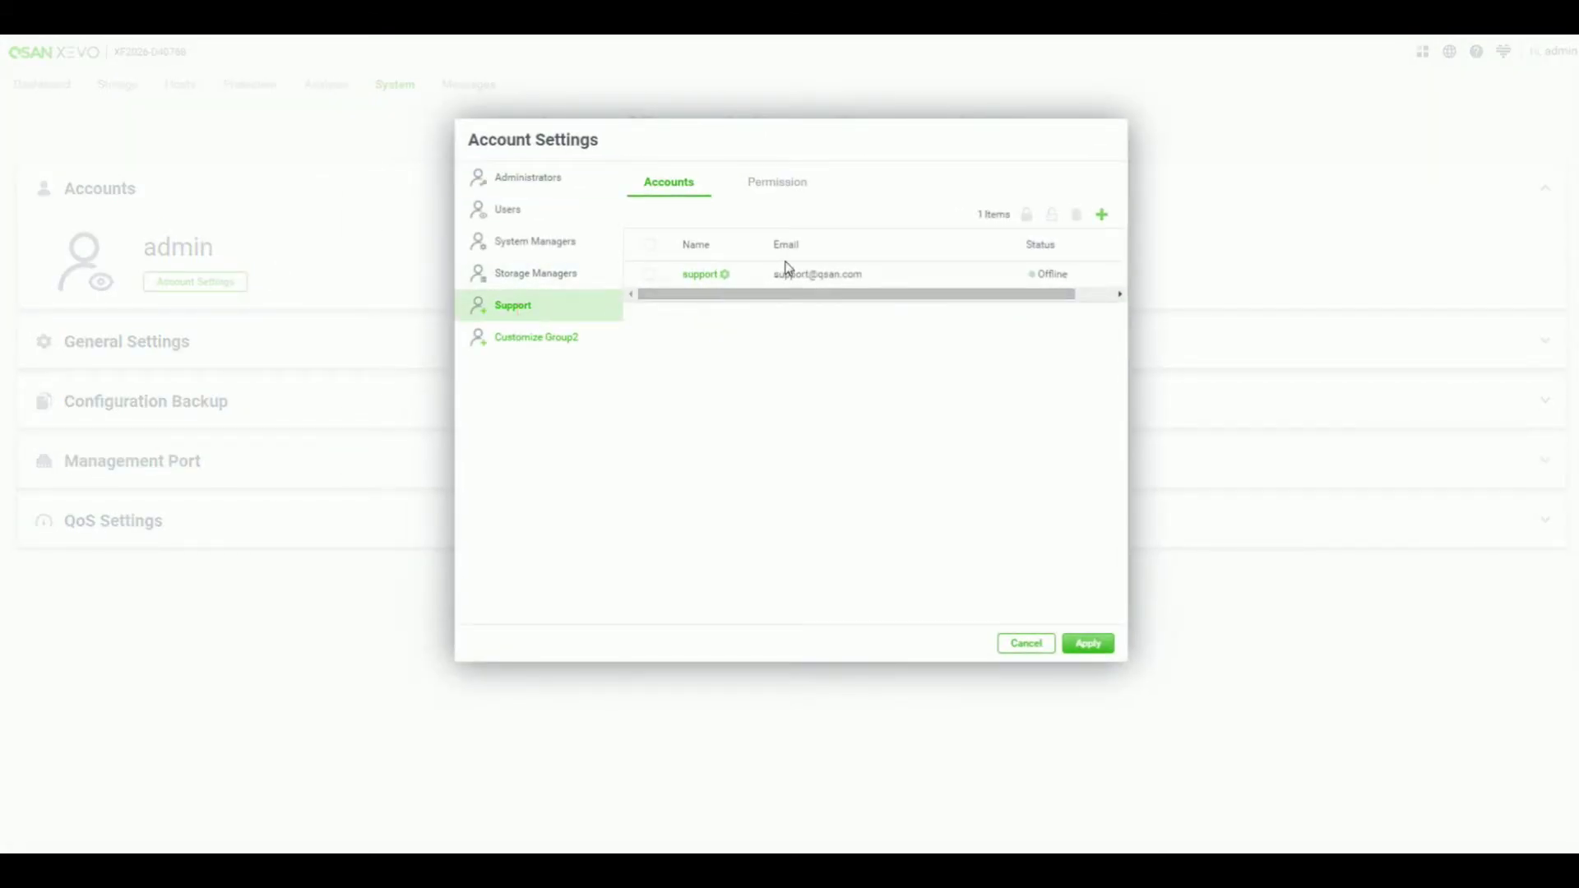
click(650, 275)
click(1026, 219)
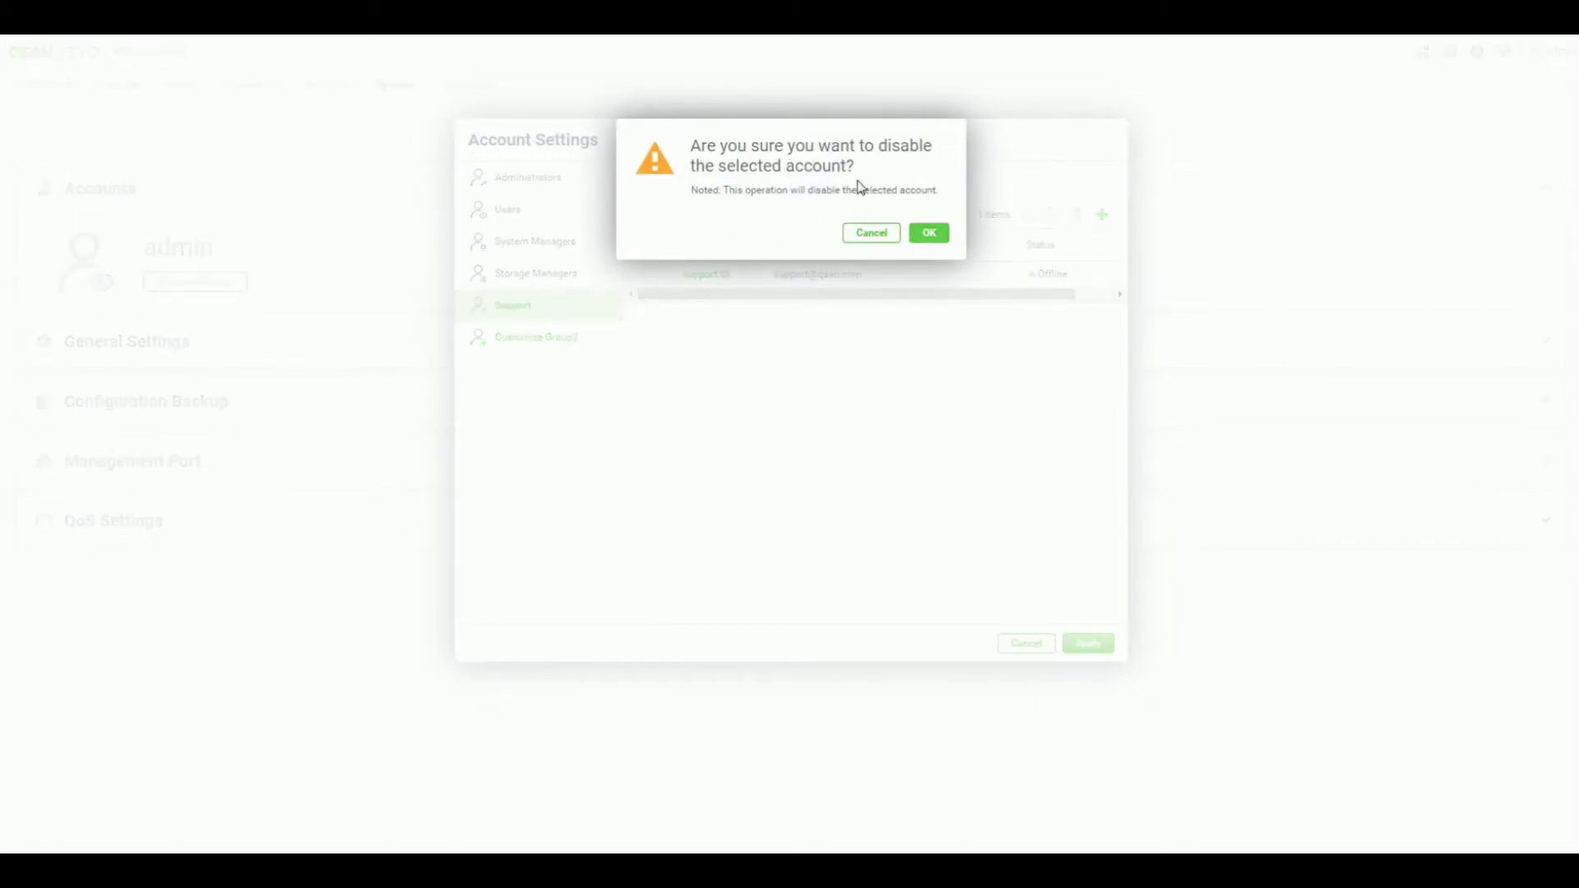
click(922, 234)
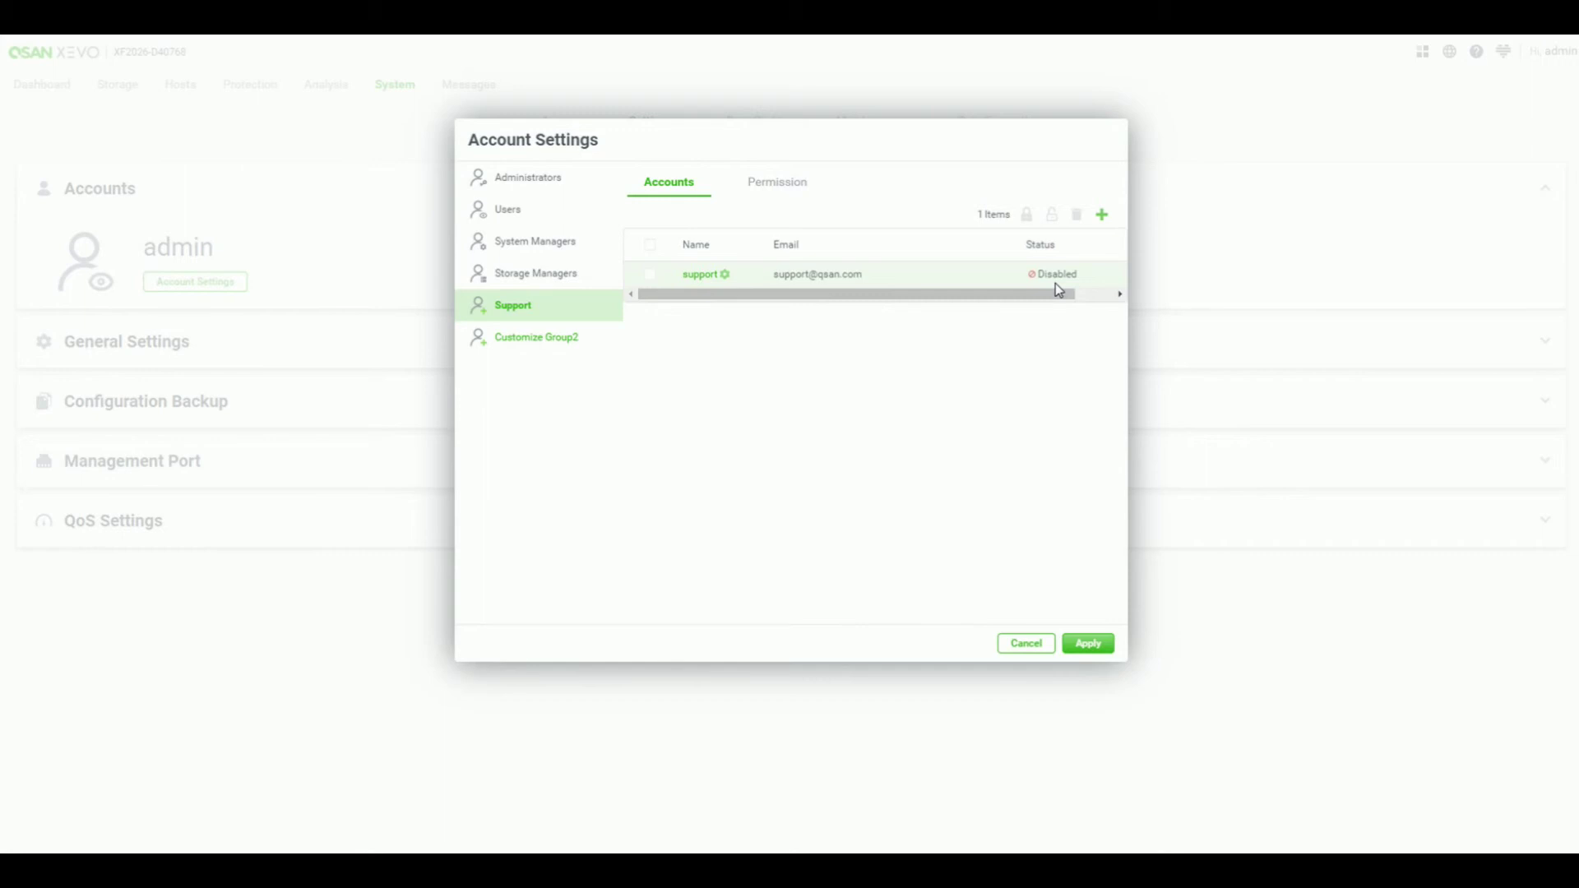
- Re-enable the disabled support account
click(649, 275)
click(1052, 216)
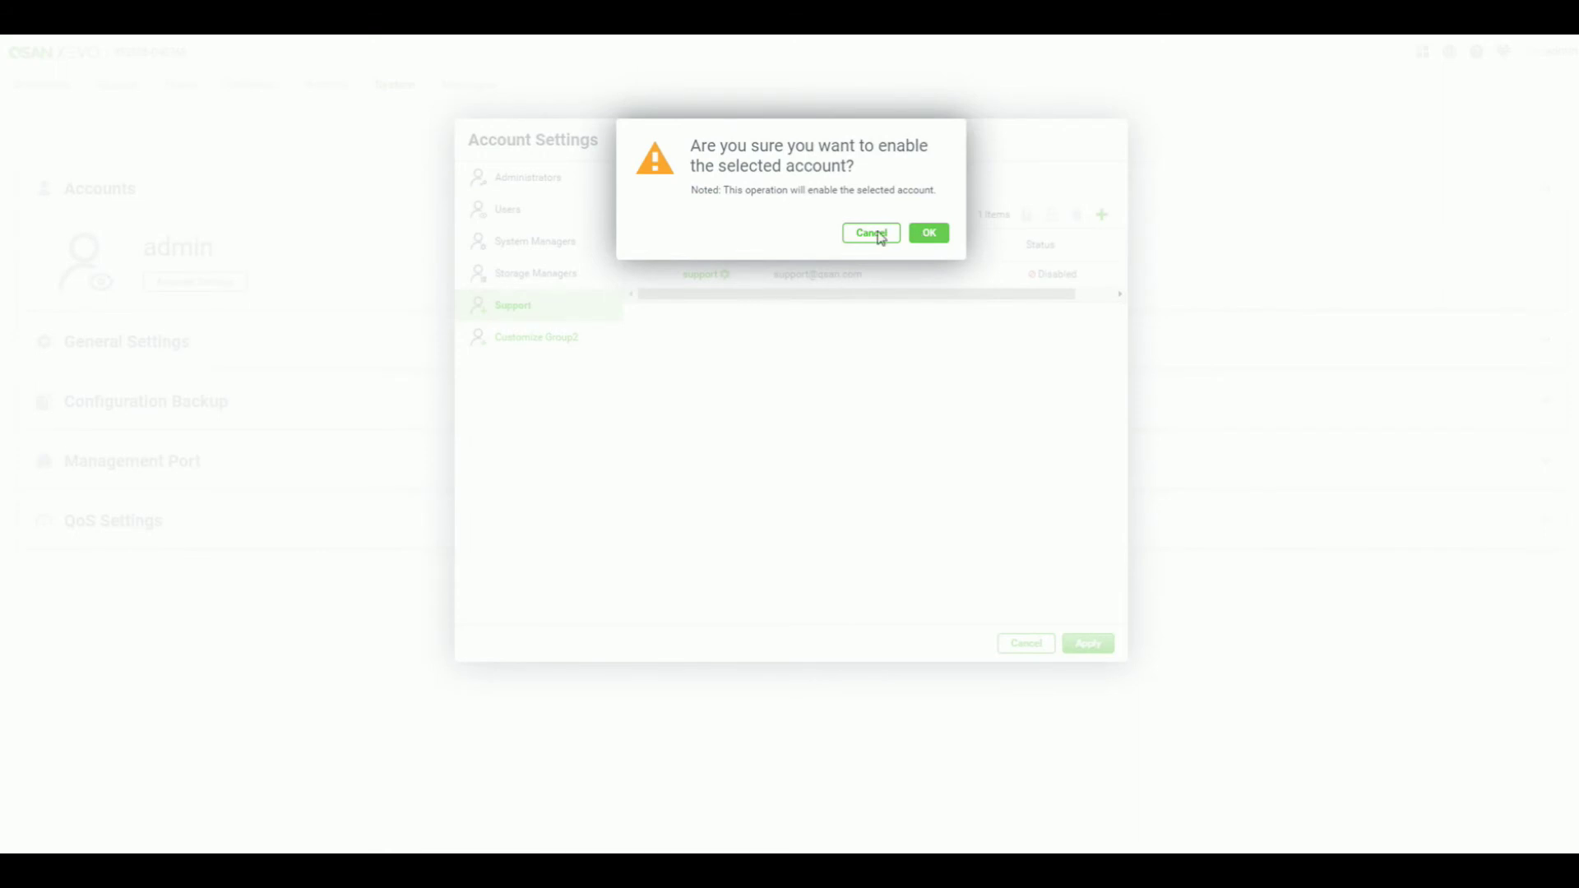
click(929, 235)
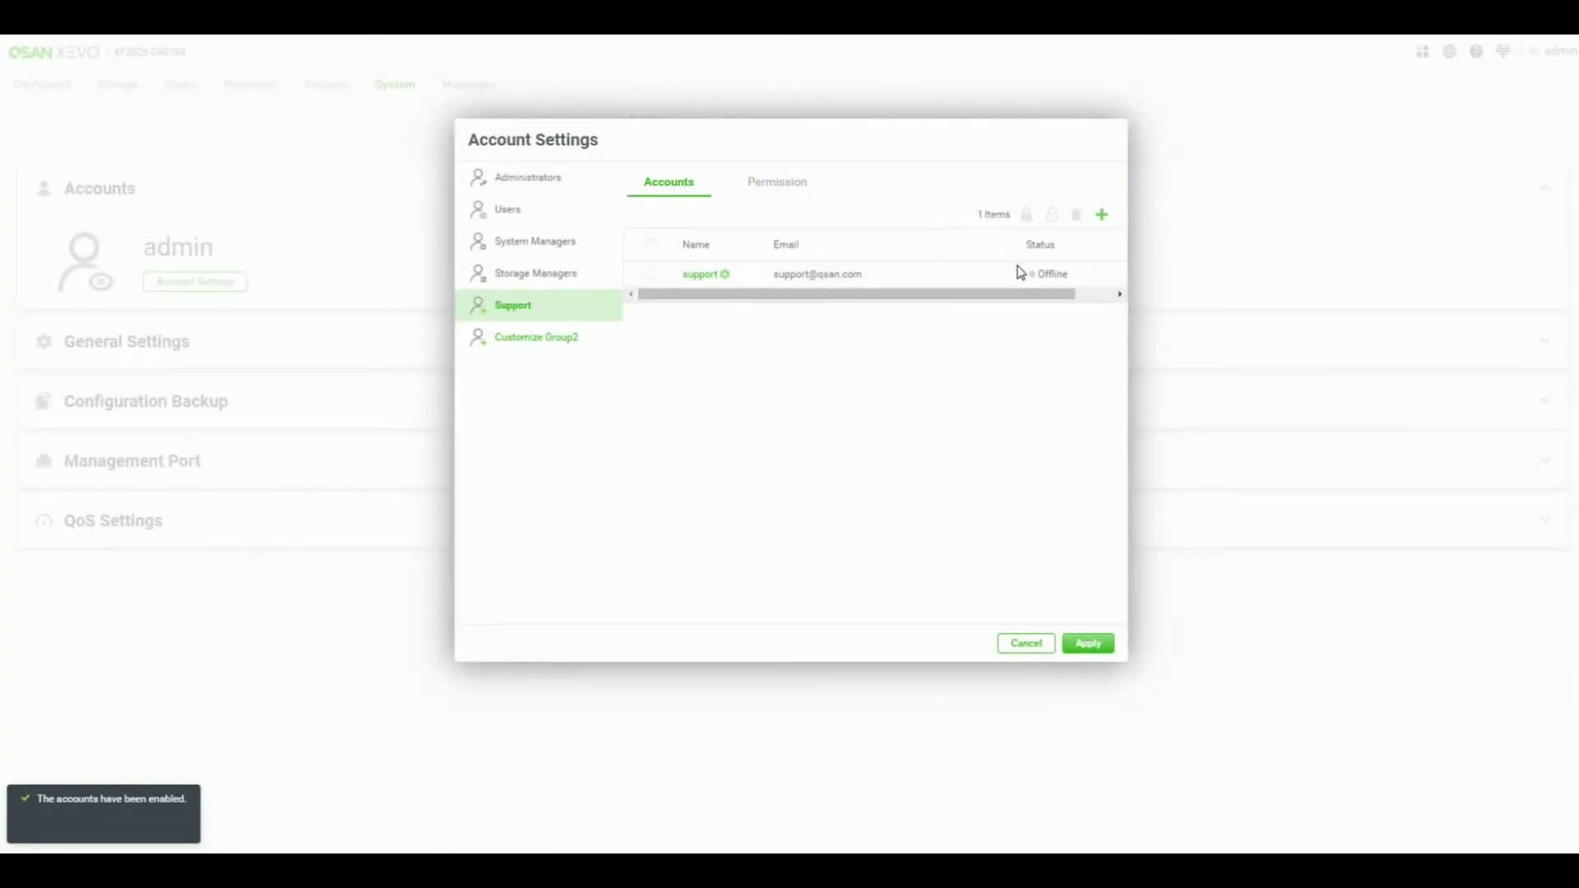
- Delete the support account from the Support group
click(651, 276)
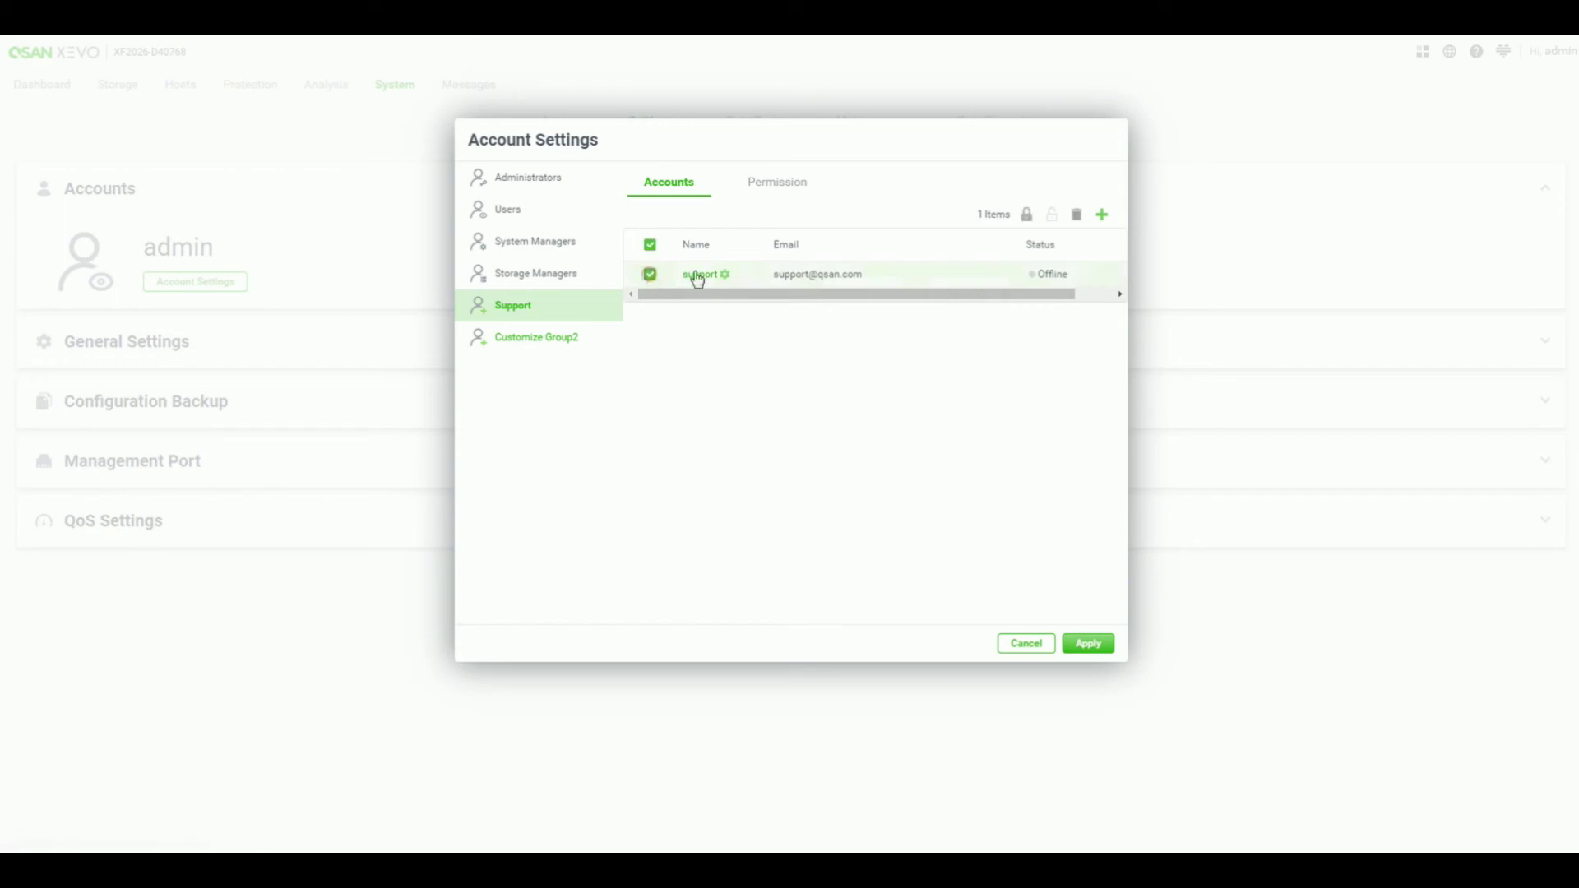
click(1075, 221)
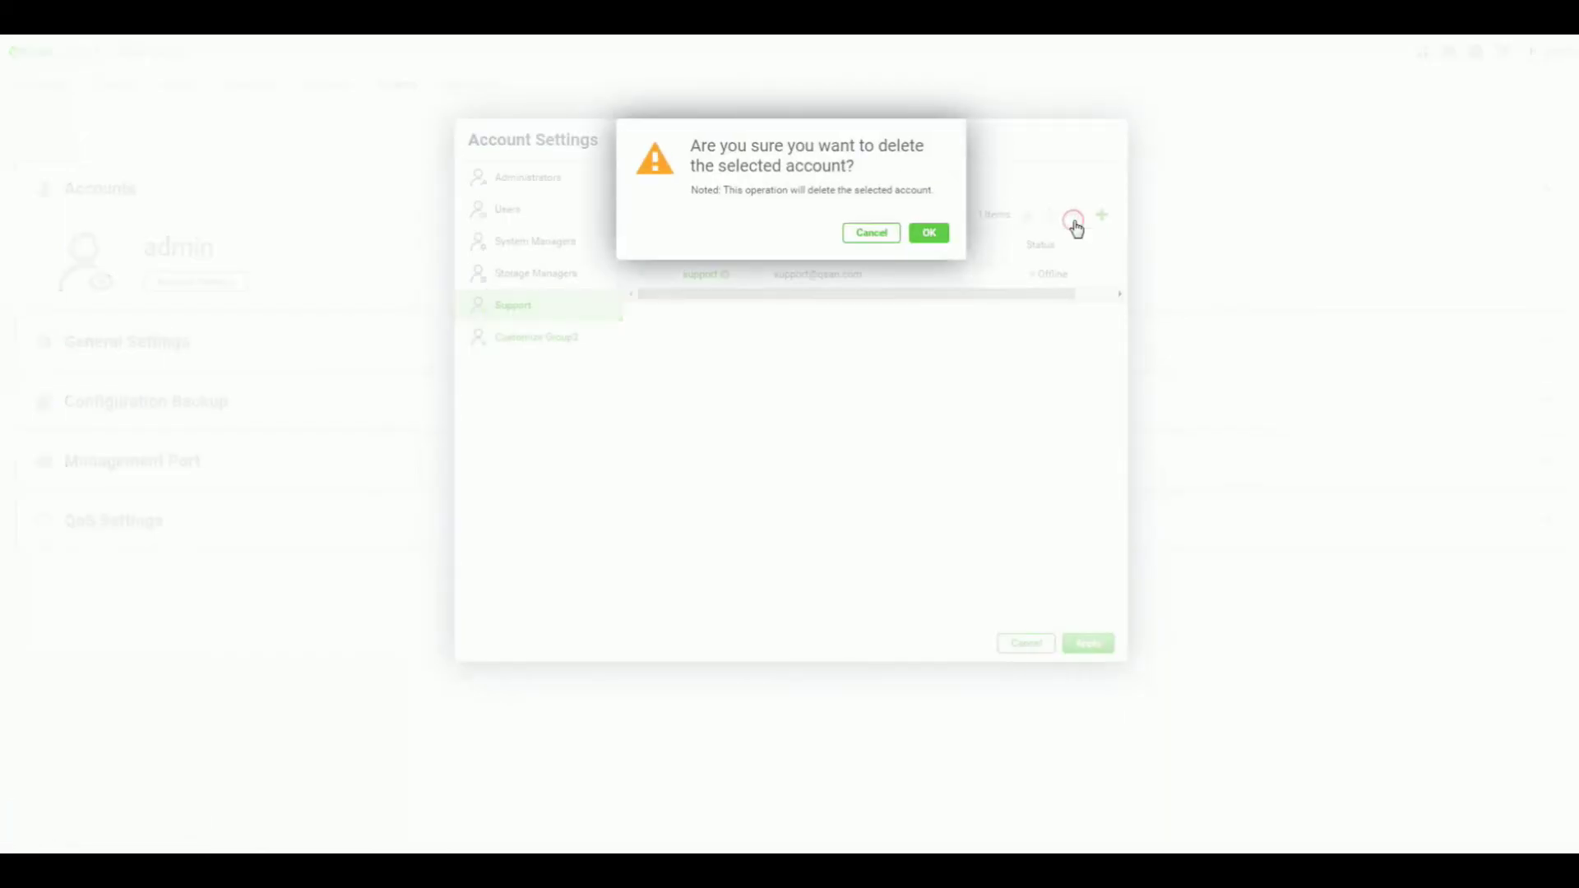
click(929, 235)
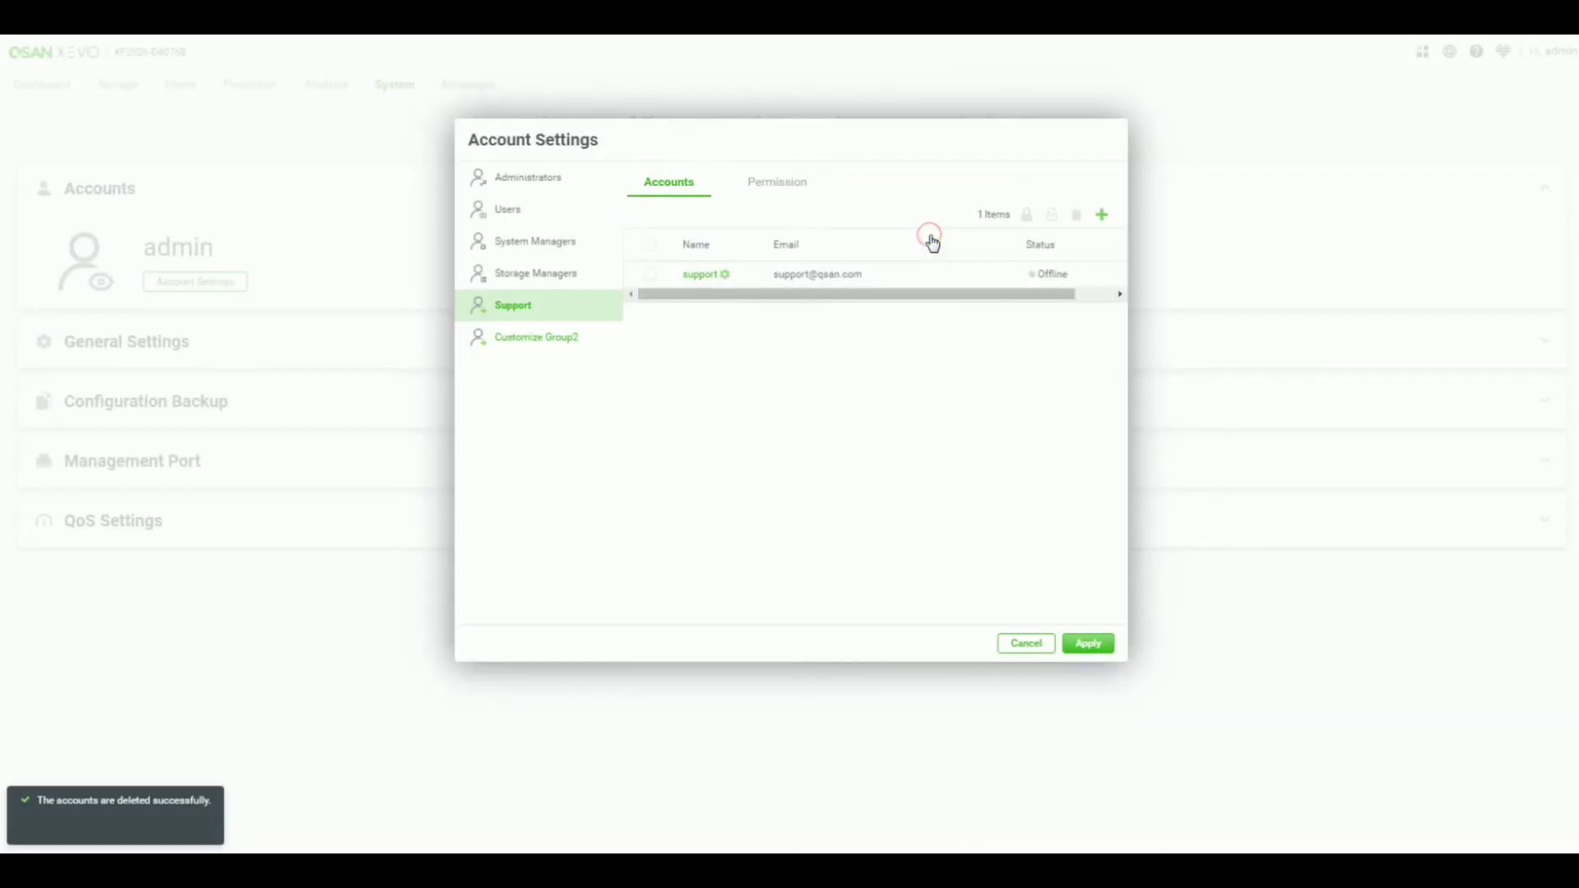